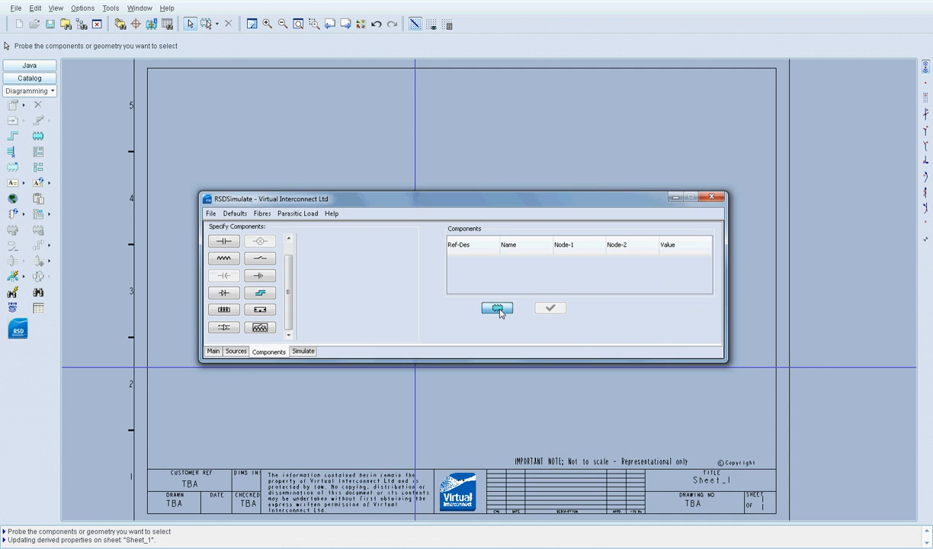
Insert one relay group with its default members near the middle of the sheet and close the component catalog.
left_click(498, 308)
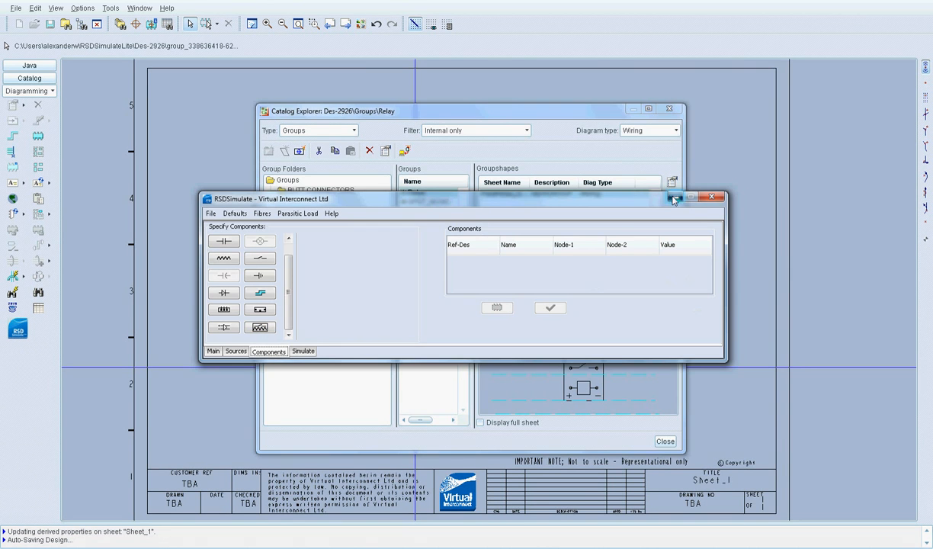
left_click(675, 199)
left_click(671, 248)
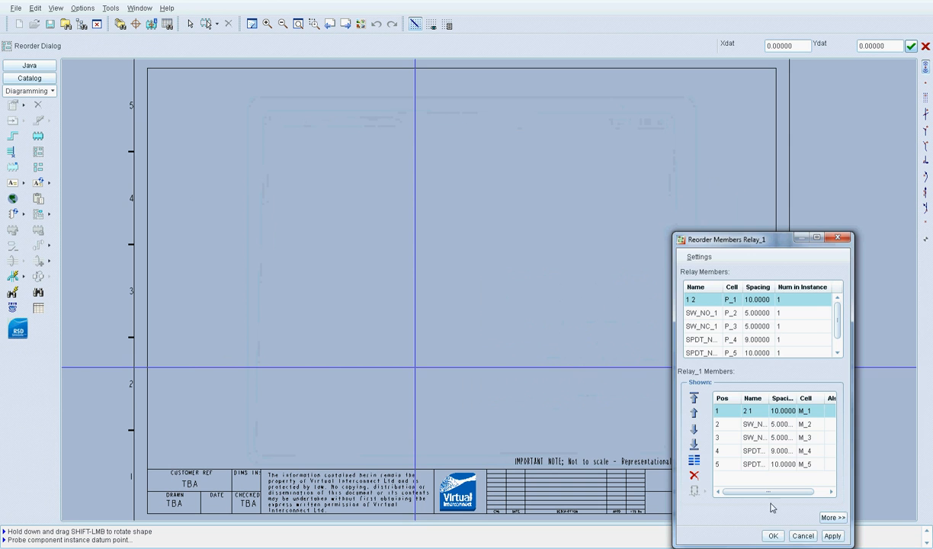
left_click(773, 536)
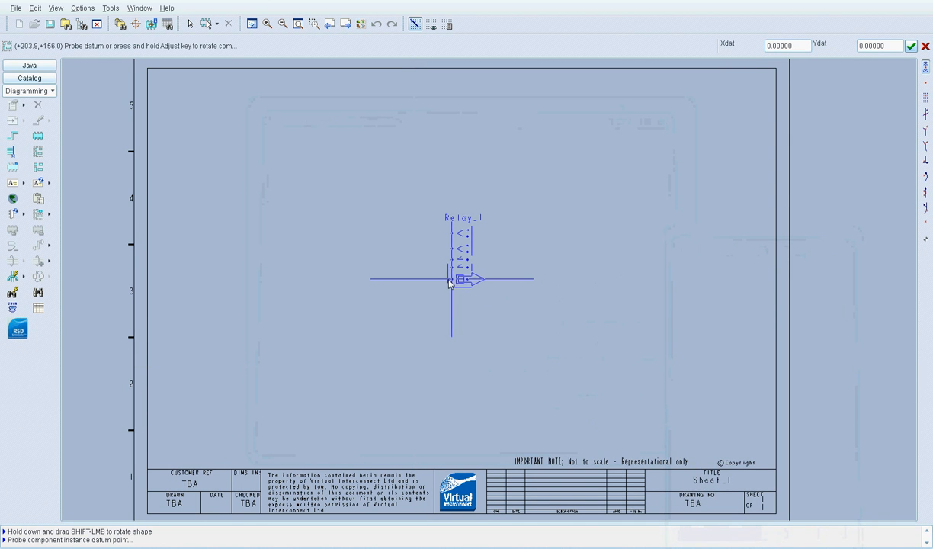
left_click(428, 279)
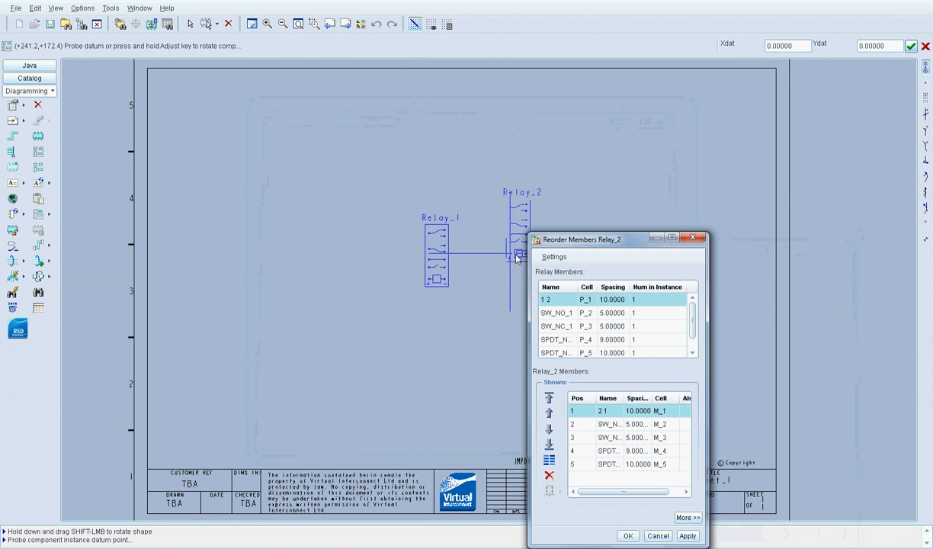
right_click(522, 199)
left_click(530, 327)
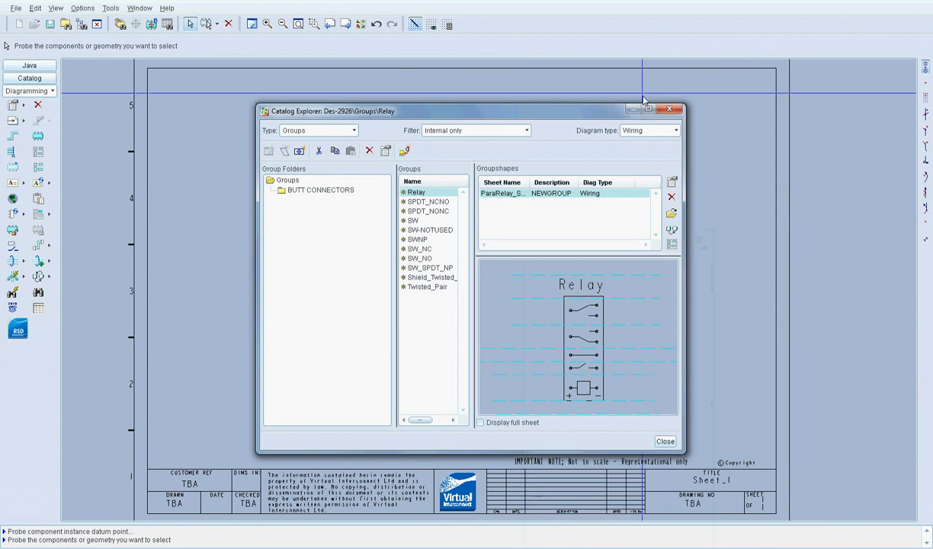
left_click(669, 109)
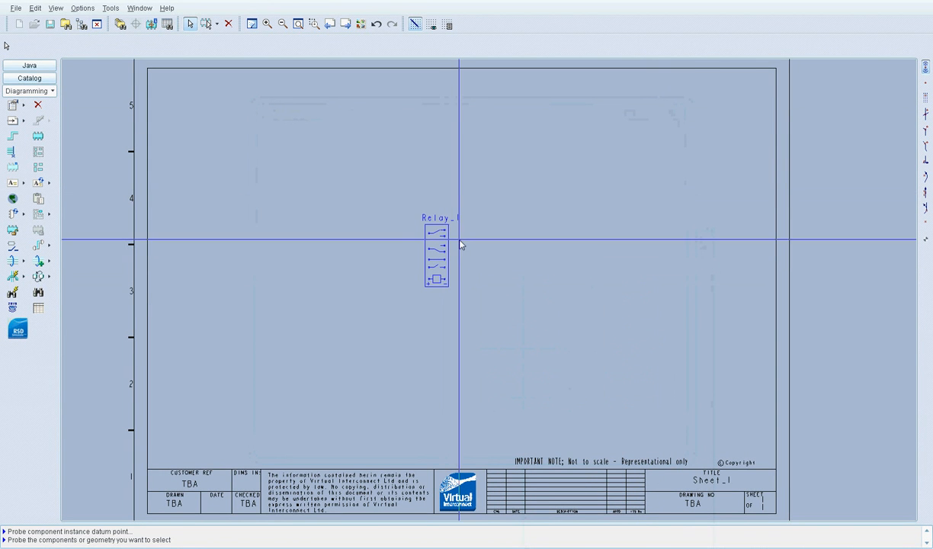
Add a 24 V DC battery, rotated vertically, below the relay on its left side at X 105, Y 123.
left_click(404, 546)
left_click(235, 351)
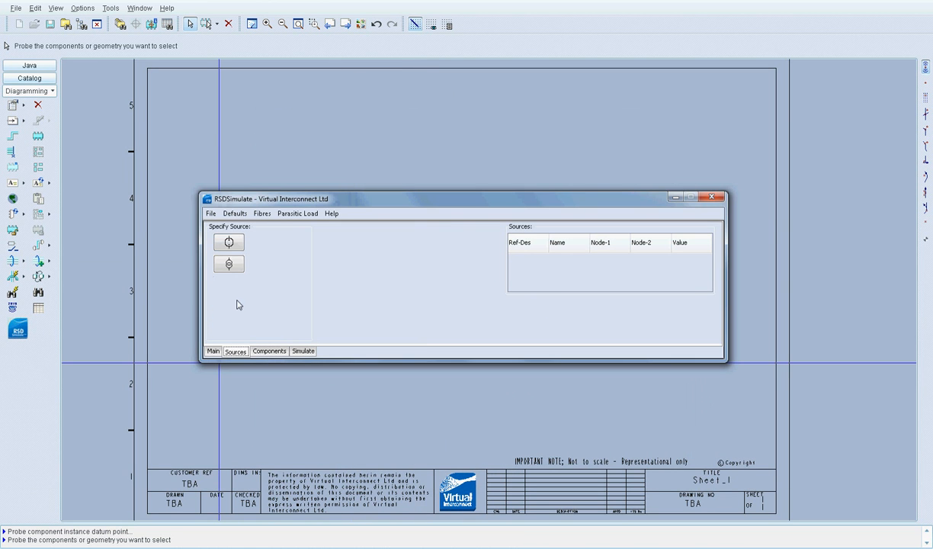
left_click(233, 294)
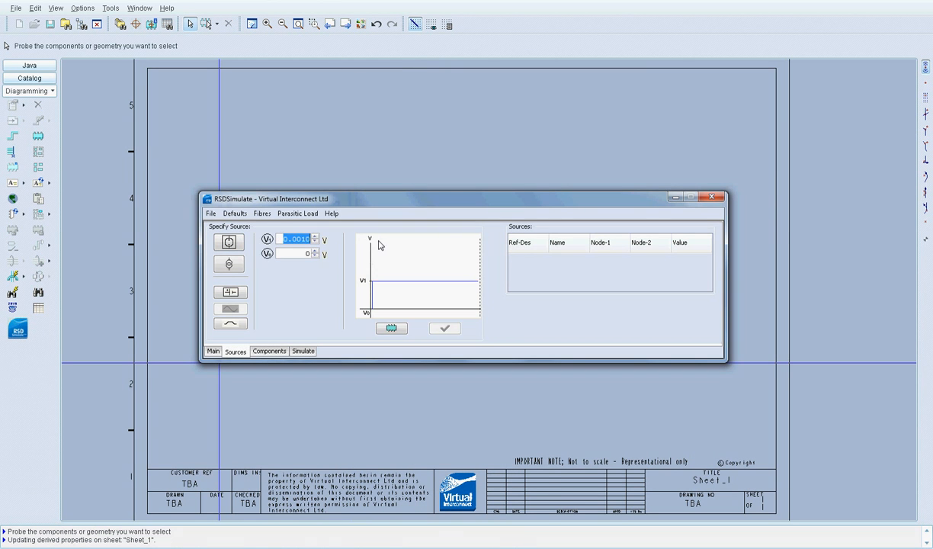
left_click(392, 329)
left_click_drag(628, 202, 642, 340)
left_click(671, 247)
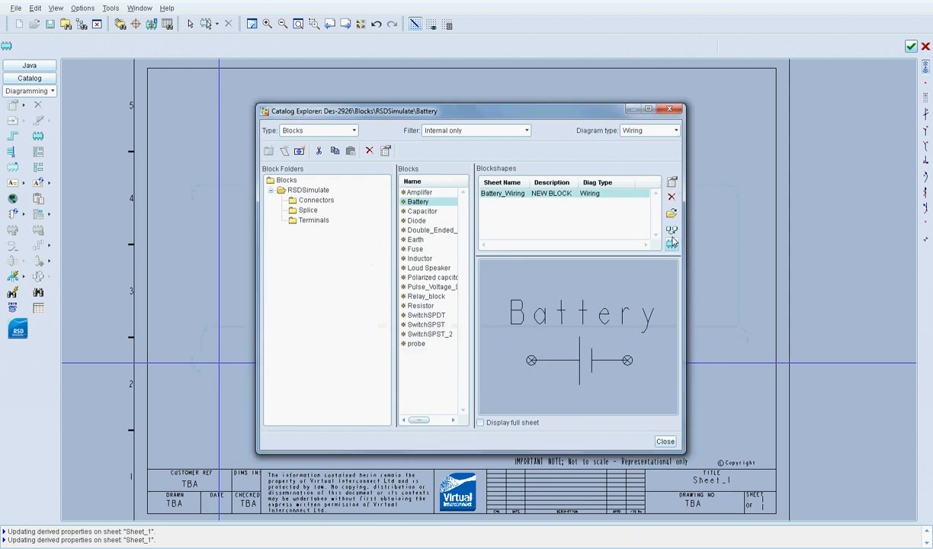
right_click(318, 337)
left_click(339, 350)
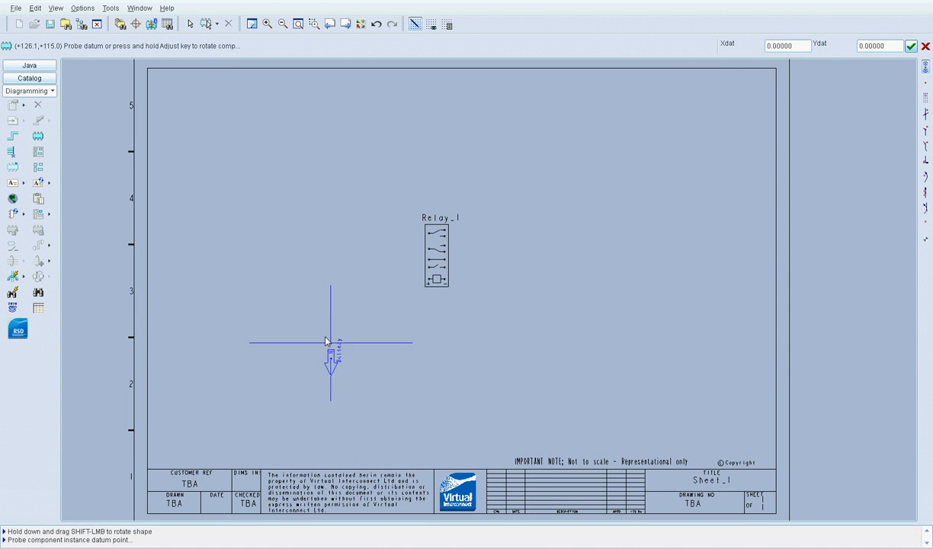
left_click(300, 330)
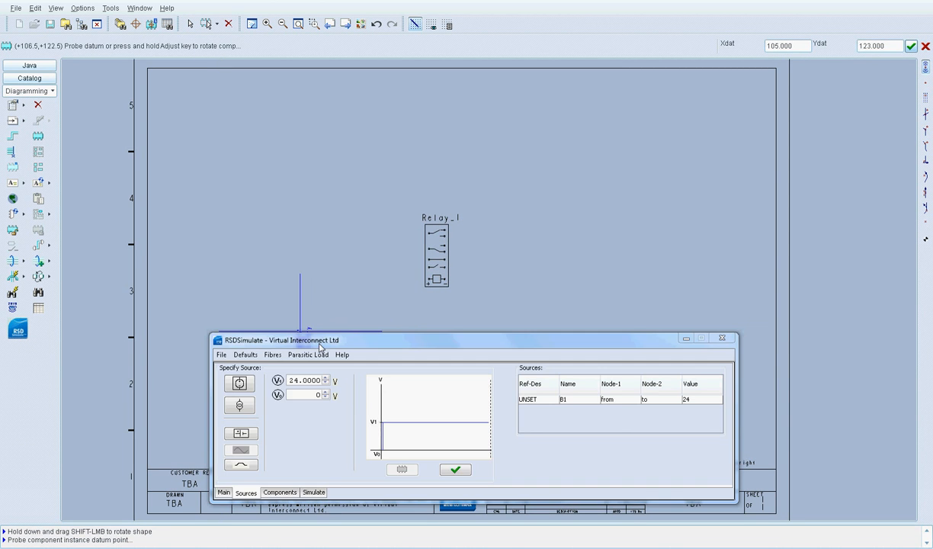
Add a 5 Ω resistor with 1% tolerance and 0.25 W rating at X 117, Y 156, level with the relay coil.
left_click(279, 493)
scroll(300, 403, "up", 1)
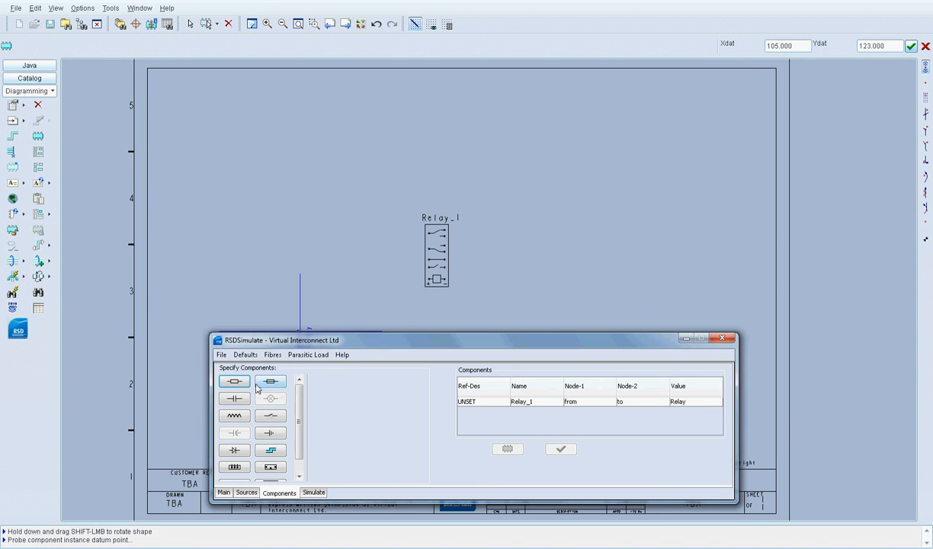
left_click(234, 380)
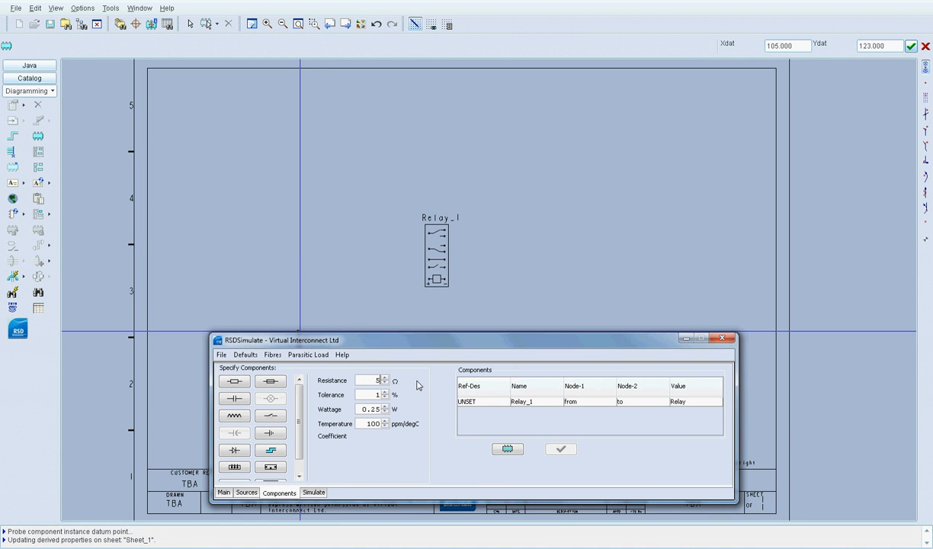
left_click(506, 450)
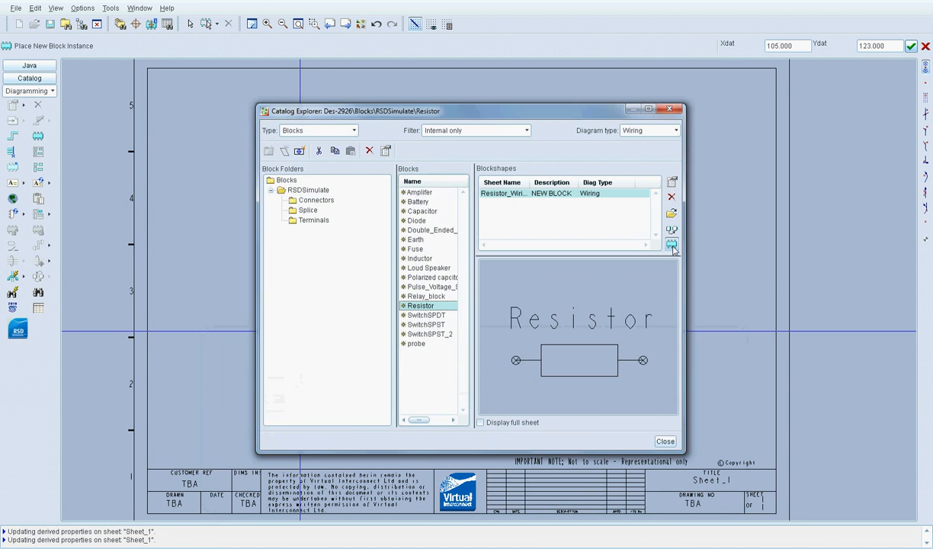
left_click(669, 247)
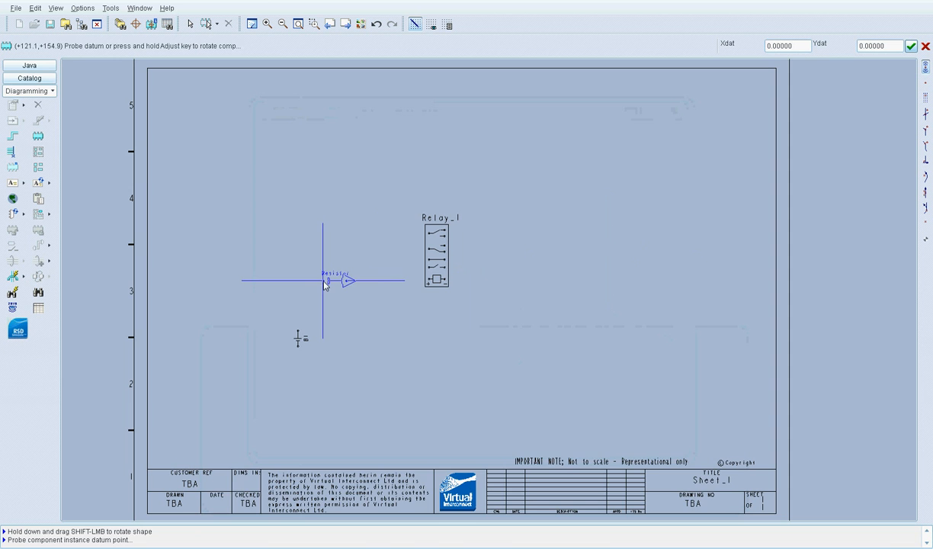
left_click(325, 282)
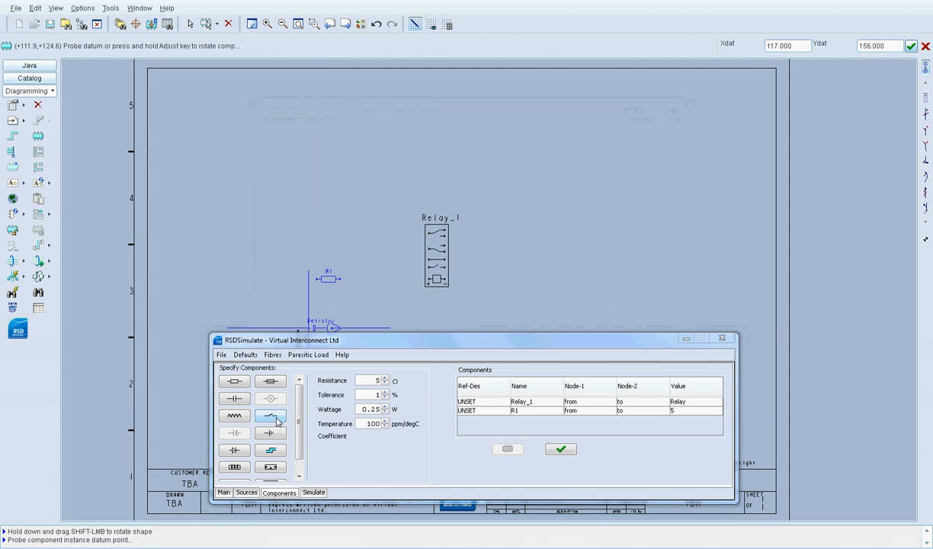
Add an open SPST switch with a 10 ms delay between the resistor and the relay coil at X 141, Y 156.
left_click(278, 422)
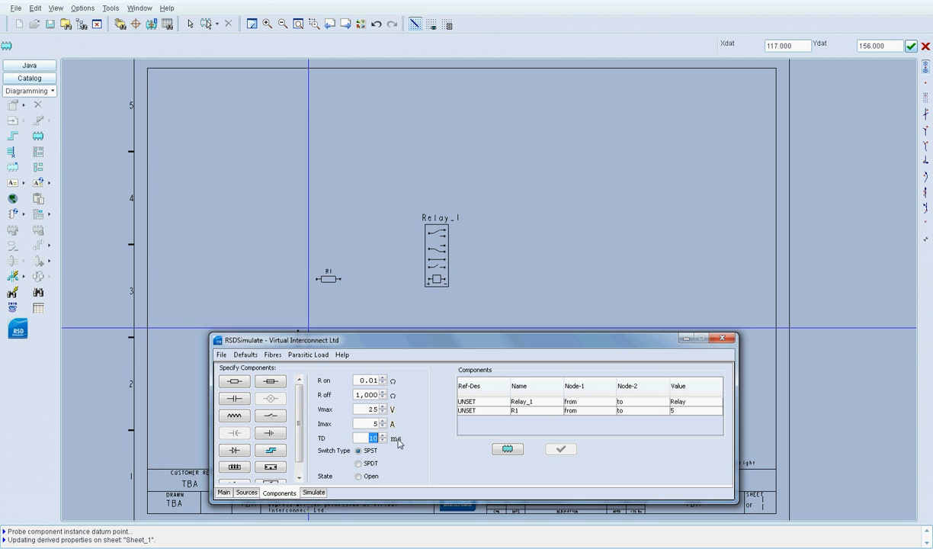
left_click(508, 450)
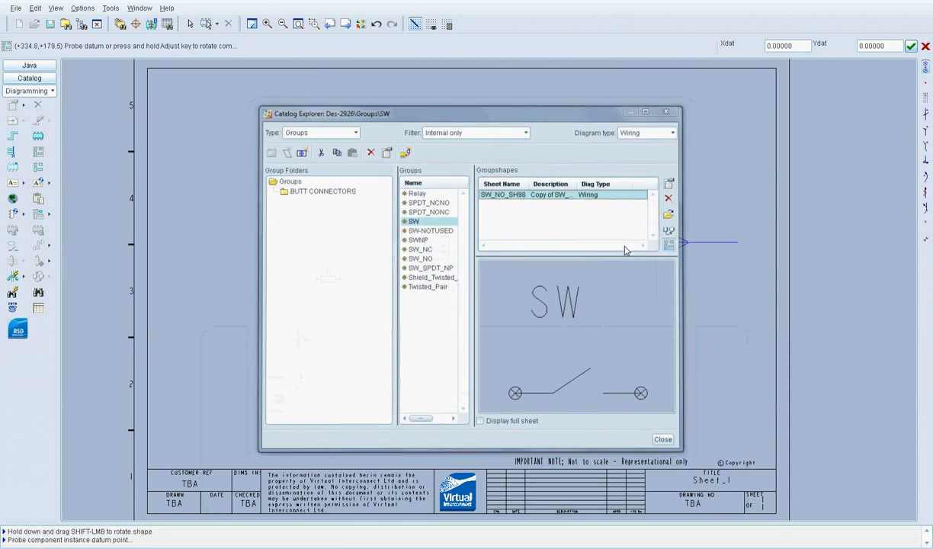
left_click(356, 282)
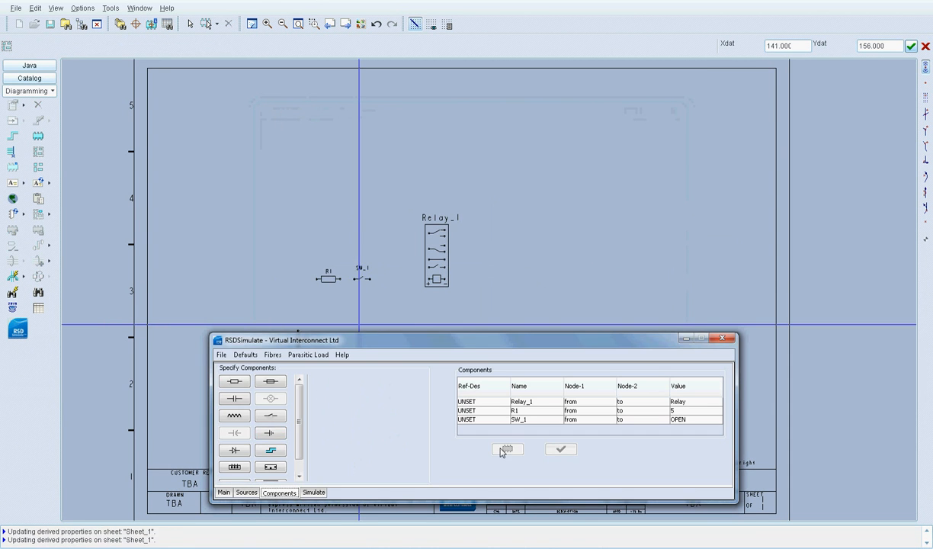
Place two earth symbols, one below the battery at X 105, Y 87 and one far right at X 321, Y 84.
left_click(505, 450)
left_click(671, 245)
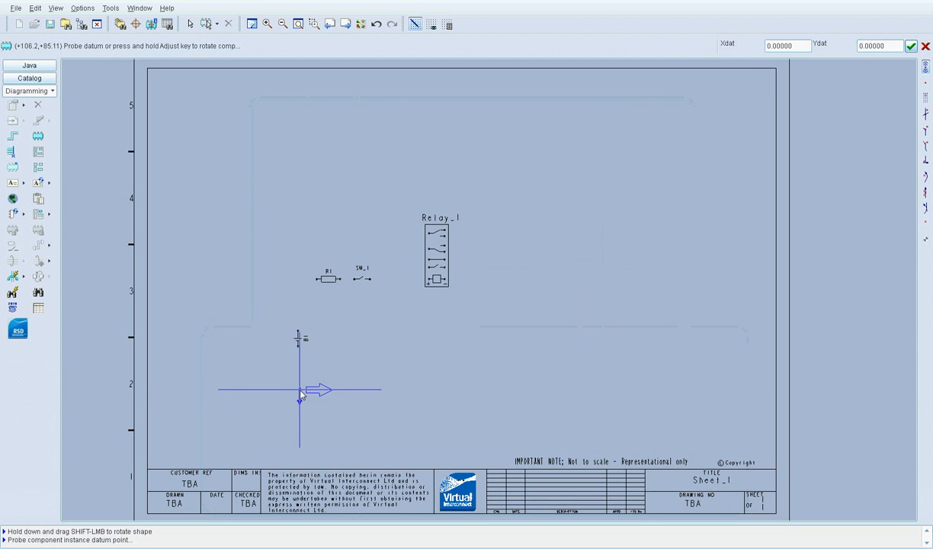
left_click(297, 385)
left_click(686, 339)
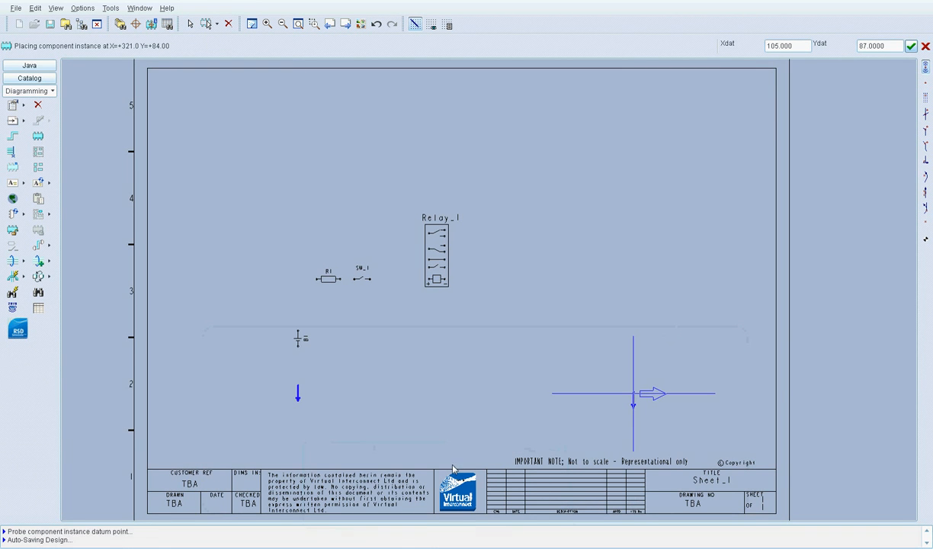
left_click(633, 394)
Wire the left earth symbol through the battery, resistor and switch to the positive terminal of the relay coil.
left_click(431, 547)
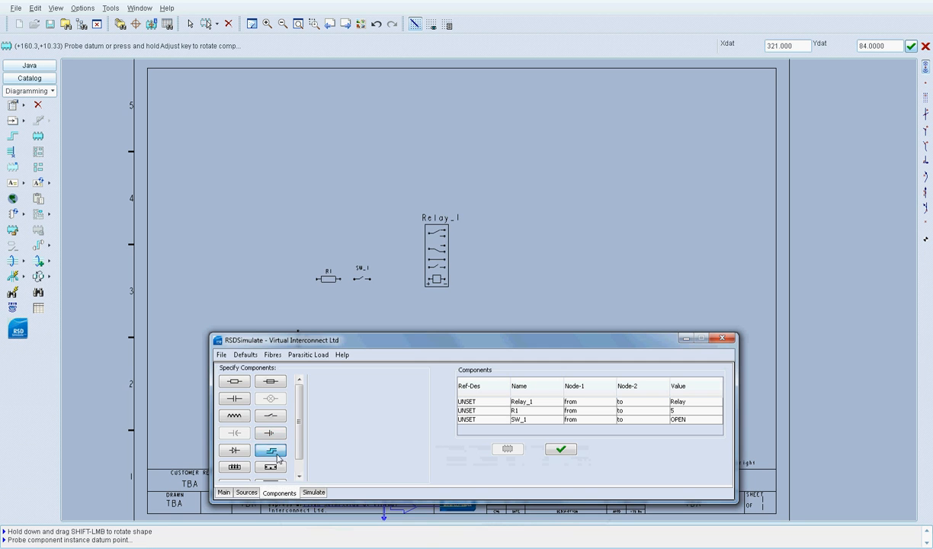
left_click(508, 449)
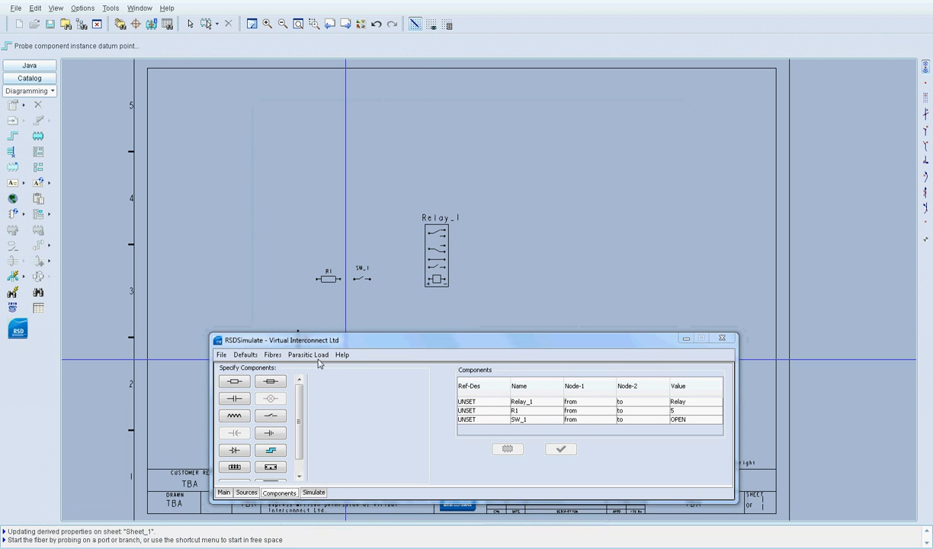
left_click_drag(343, 343, 341, 434)
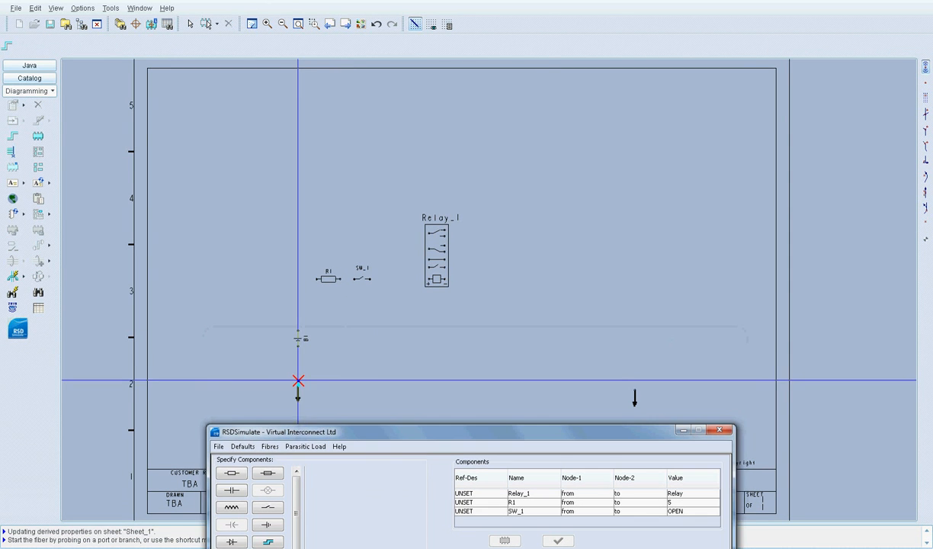
left_click(298, 382)
left_click(317, 279)
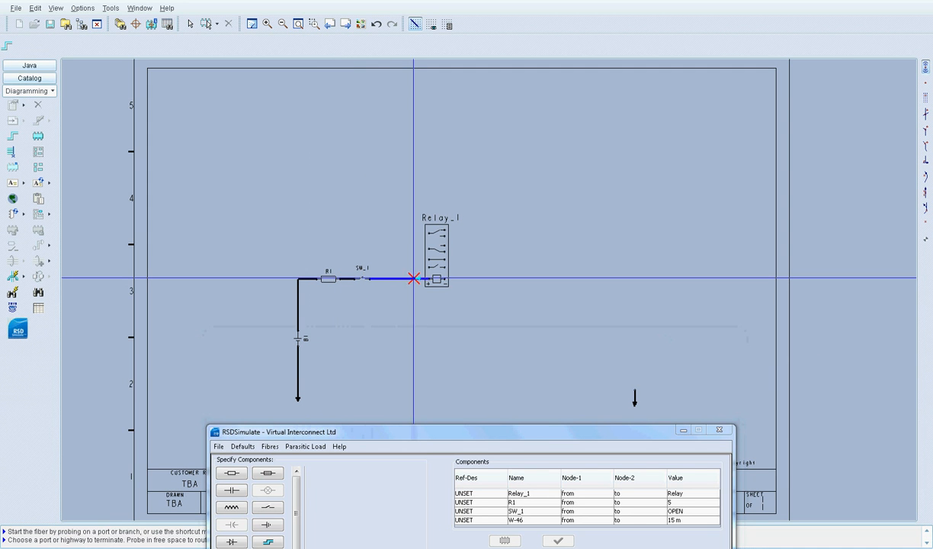
left_click(438, 279)
Wire the relay coil's negative terminal to the right earth symbol, then finish wiring and close the catalog.
left_click(446, 279)
left_click(634, 390)
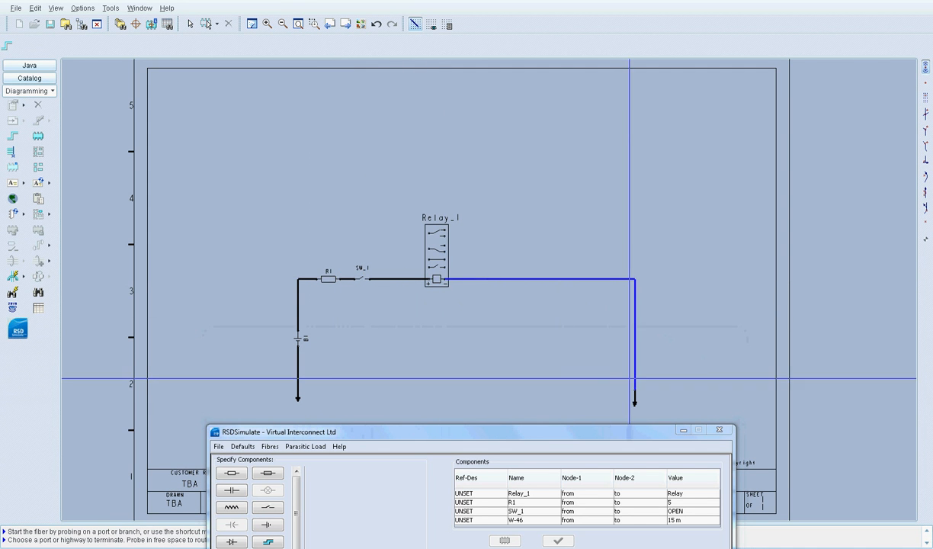
right_click(672, 292)
left_click(702, 398)
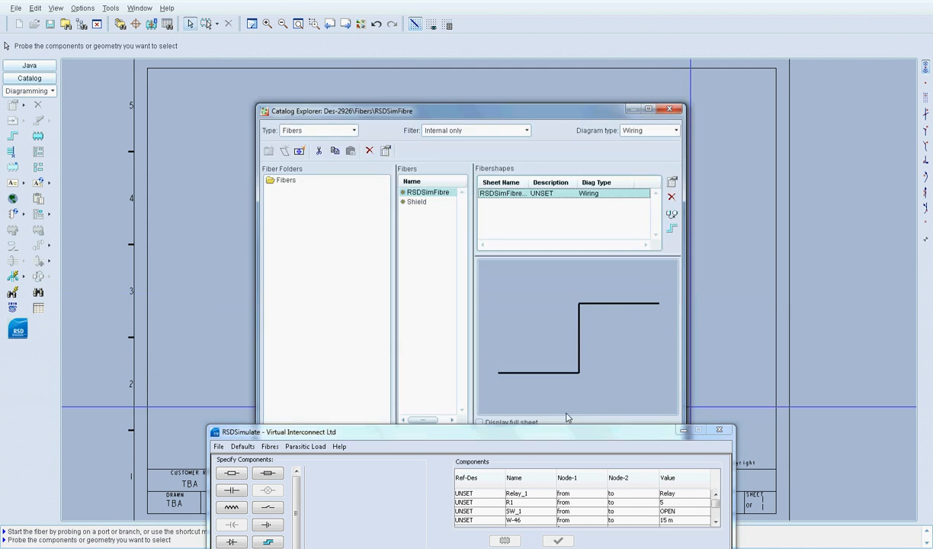
left_click_drag(553, 440, 557, 367)
left_click(669, 108)
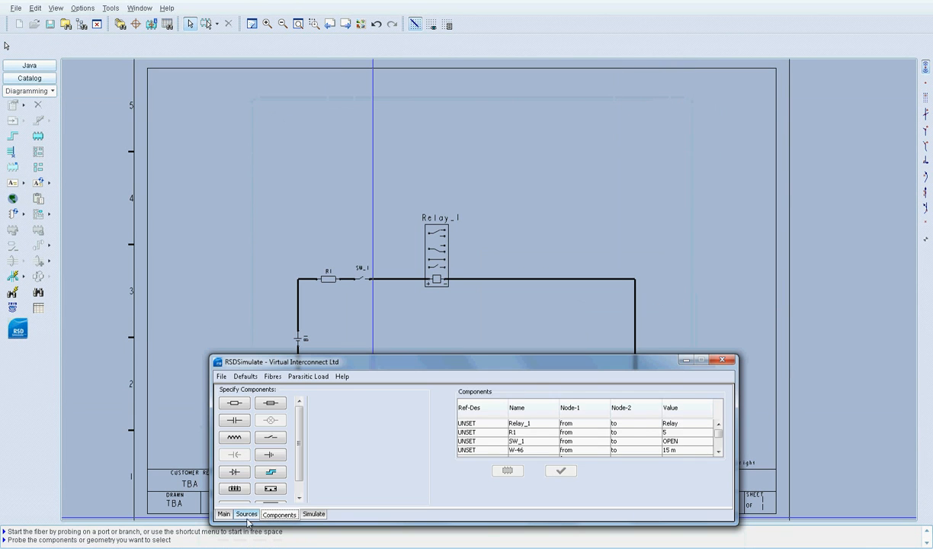
Add a 12 V DC battery, rotated vertically, to the left of the first battery at X 48, Y 123.
left_click(246, 514)
left_click(241, 454)
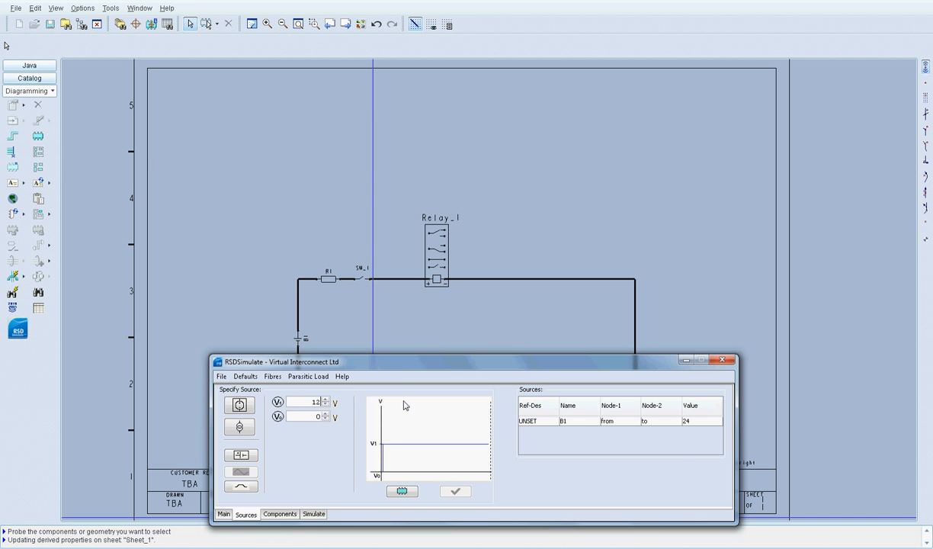
left_click(400, 492)
left_click(670, 244)
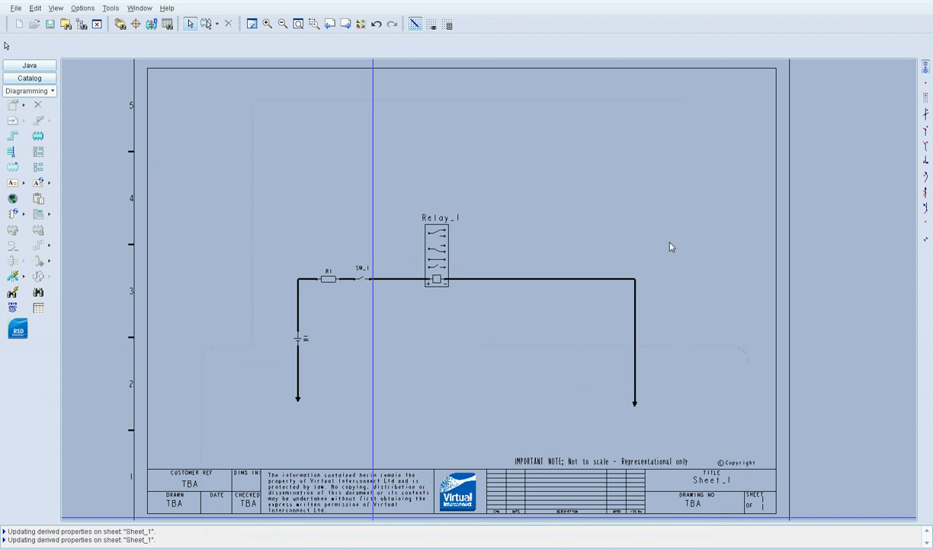
right_click(197, 339)
left_click(216, 360)
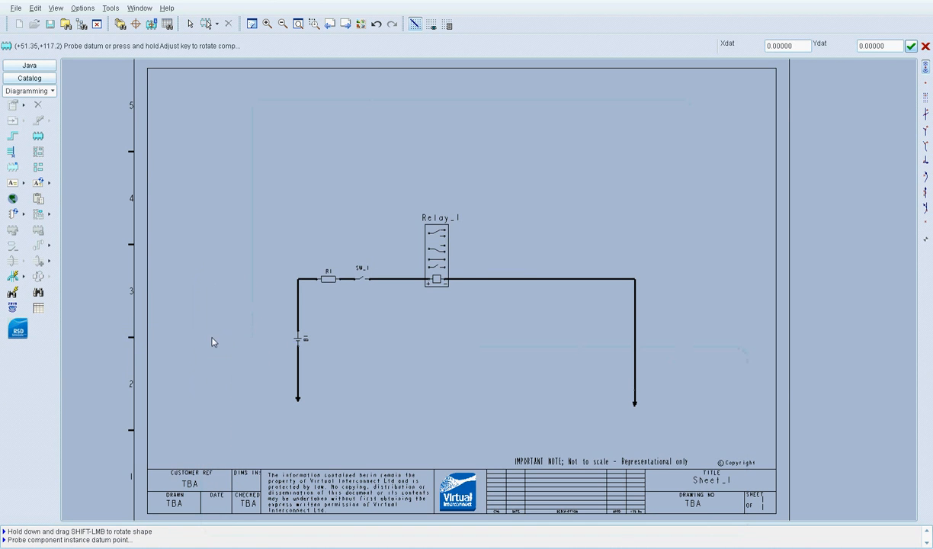
left_click(208, 334)
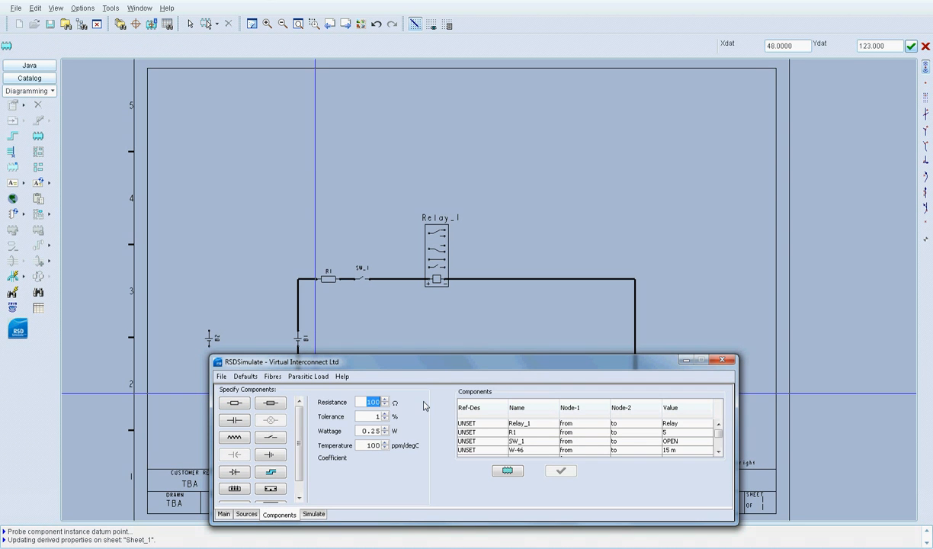
Add a second 5 Ω resistor just above the first one at X 120, Y 177.
left_click(507, 471)
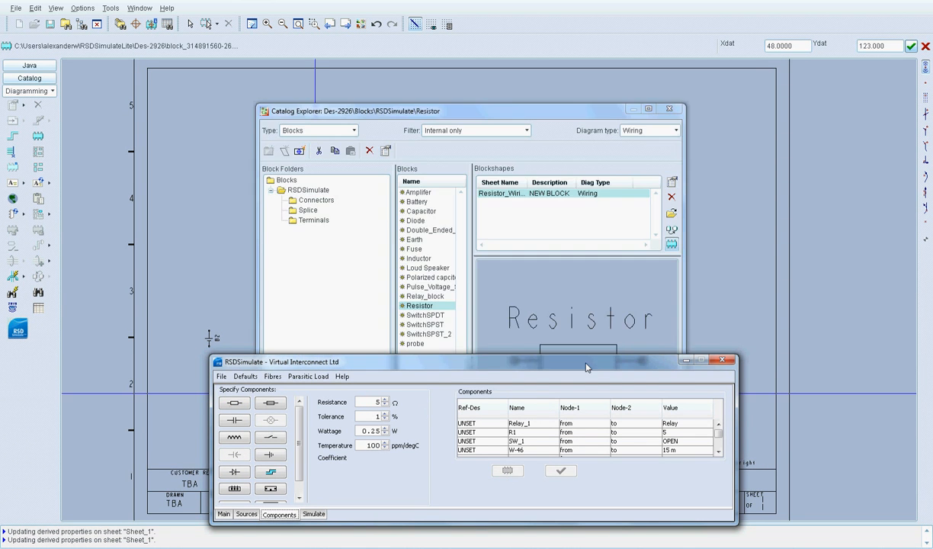
left_click(672, 245)
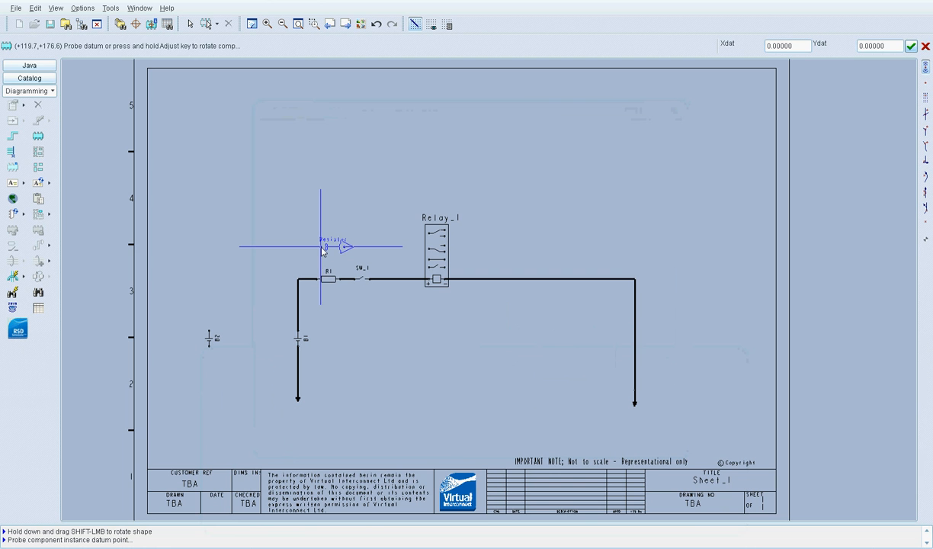
left_click(321, 248)
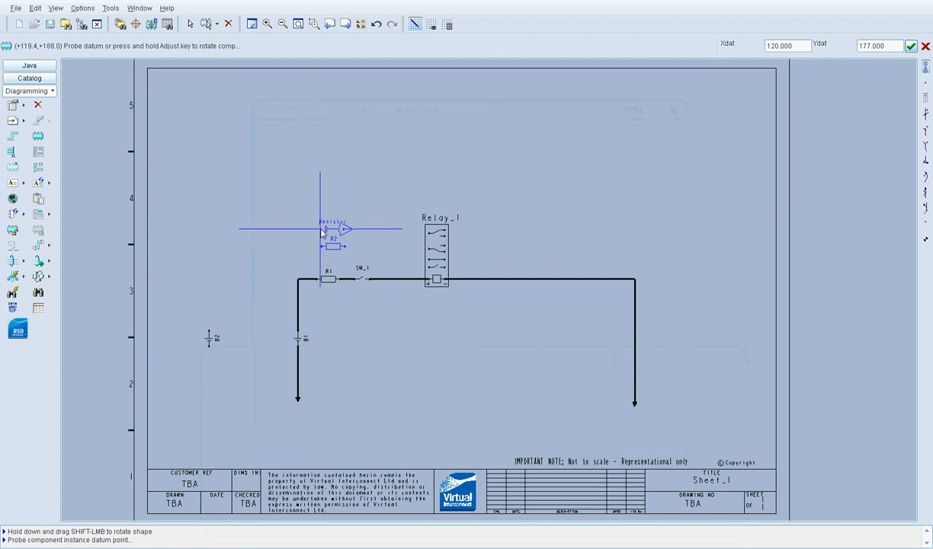
Add a third 5 Ω resistor directly above R2 at X 120, Y 189, then finish placing and close the catalog.
left_click(322, 230)
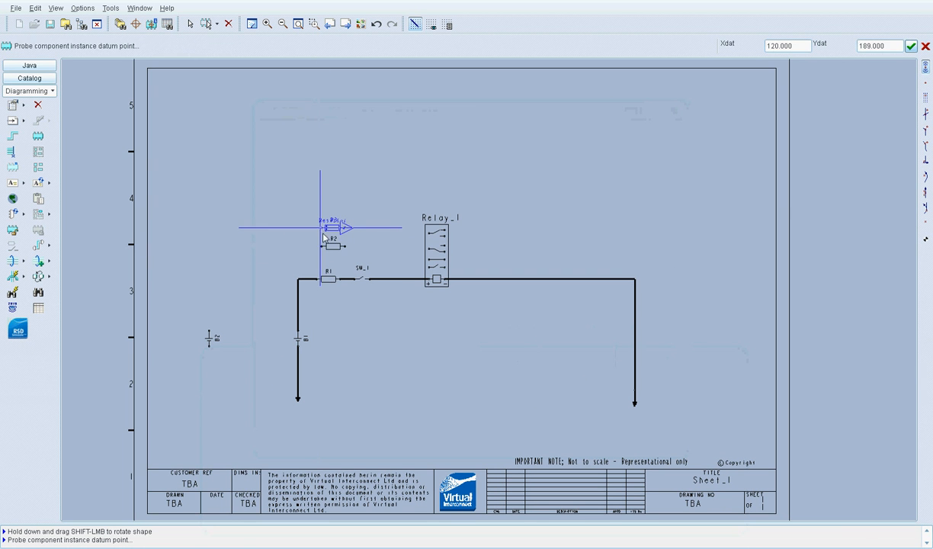
right_click(323, 326)
left_click(339, 453)
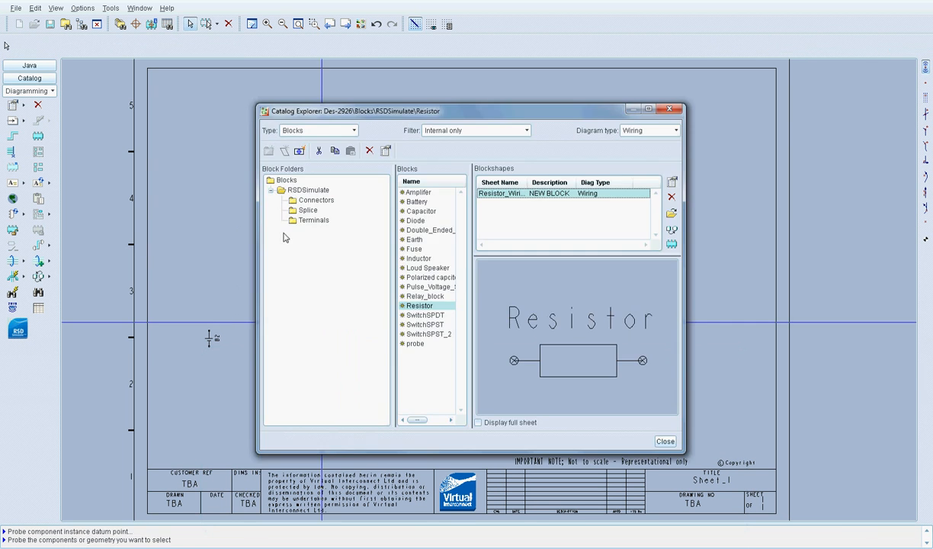
left_click(660, 442)
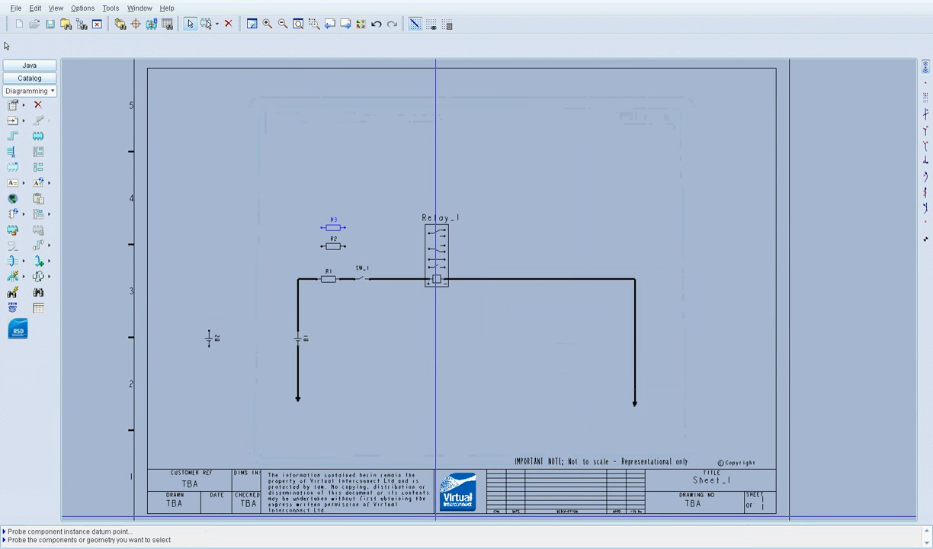
Place six 10 Ω resistors in a vertical column to the right of the relay at X 258, from Y 168 up to Y 243.
left_click(236, 403)
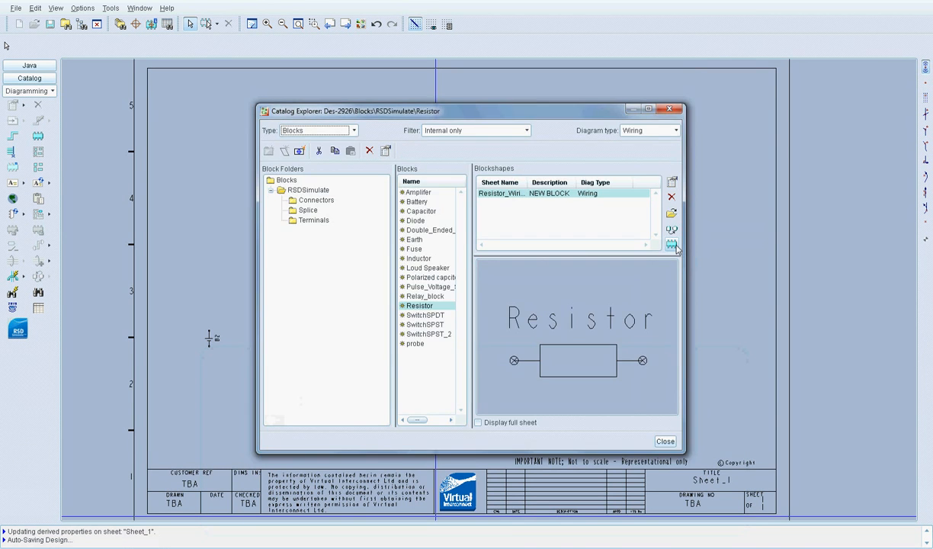
left_click(538, 258)
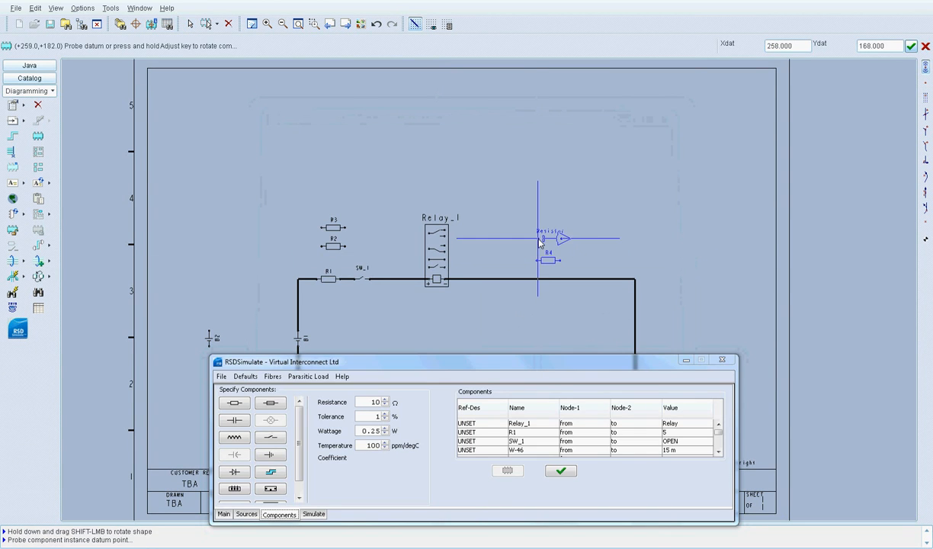
left_click(538, 234)
left_click(538, 211)
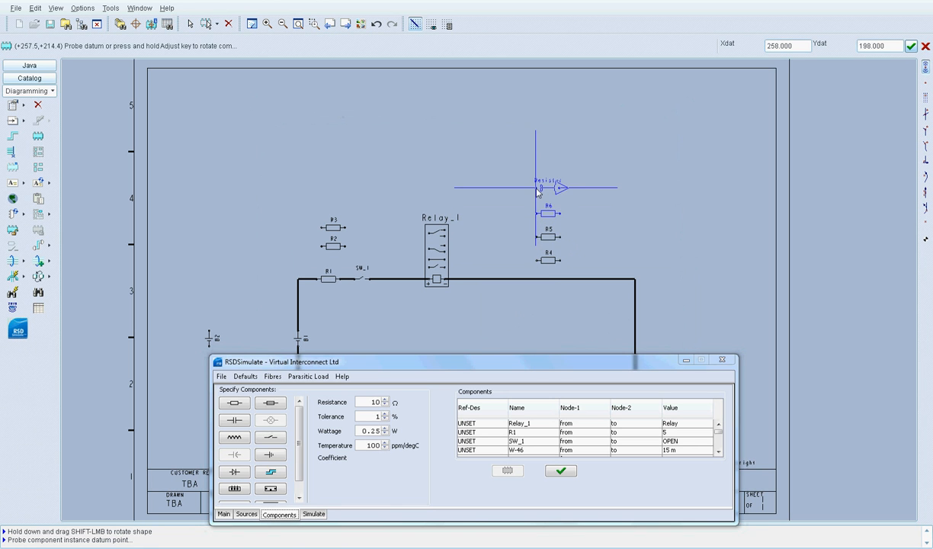
left_click(538, 186)
left_click(539, 166)
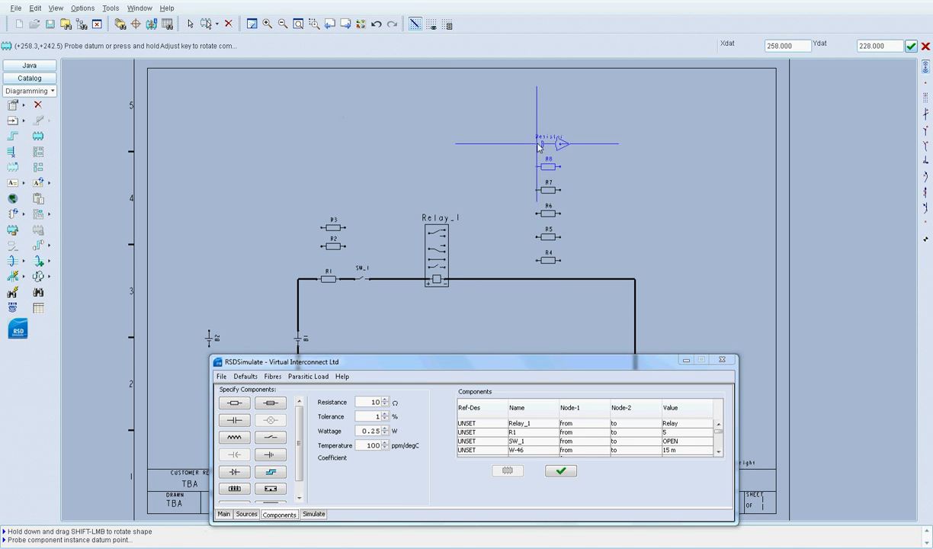
left_click(538, 143)
Add an earth symbol below battery B2 at X 48, Y 87, and two more right of the existing right earth, the last at X 378, Y 84.
left_click(272, 456)
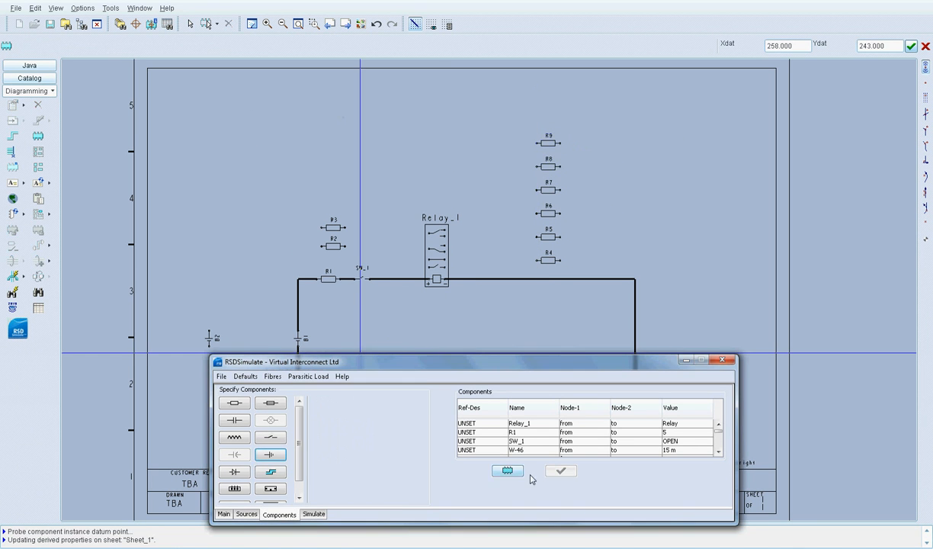
left_click(507, 471)
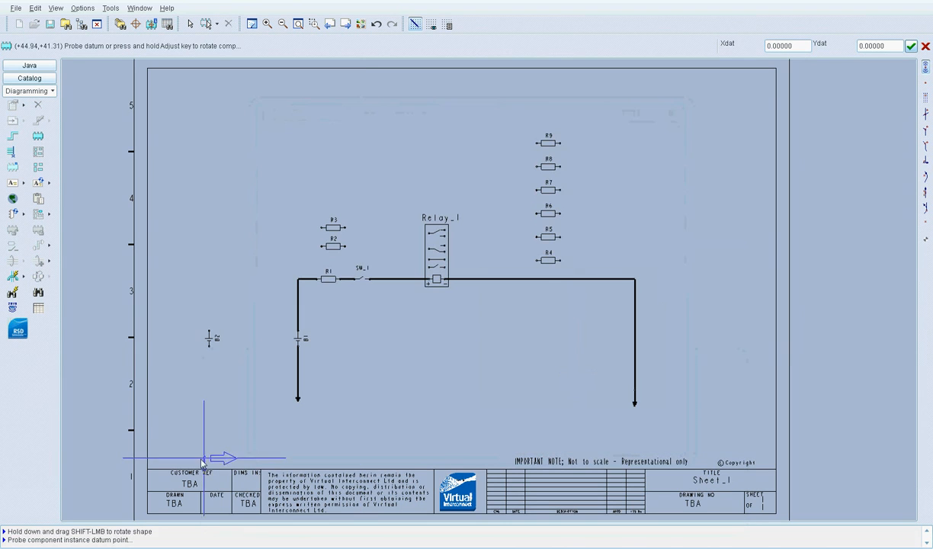
left_click(212, 391)
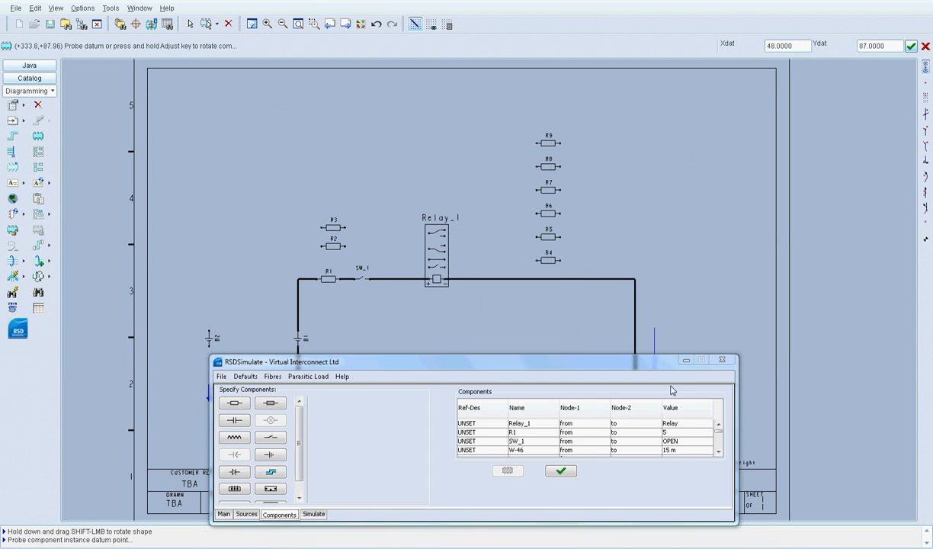
left_click(686, 361)
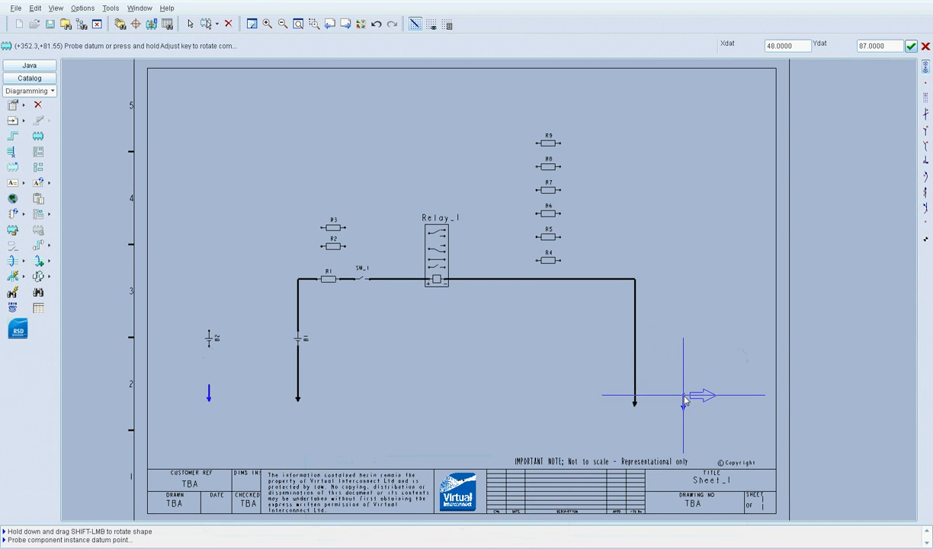
left_click(684, 394)
left_click(724, 395)
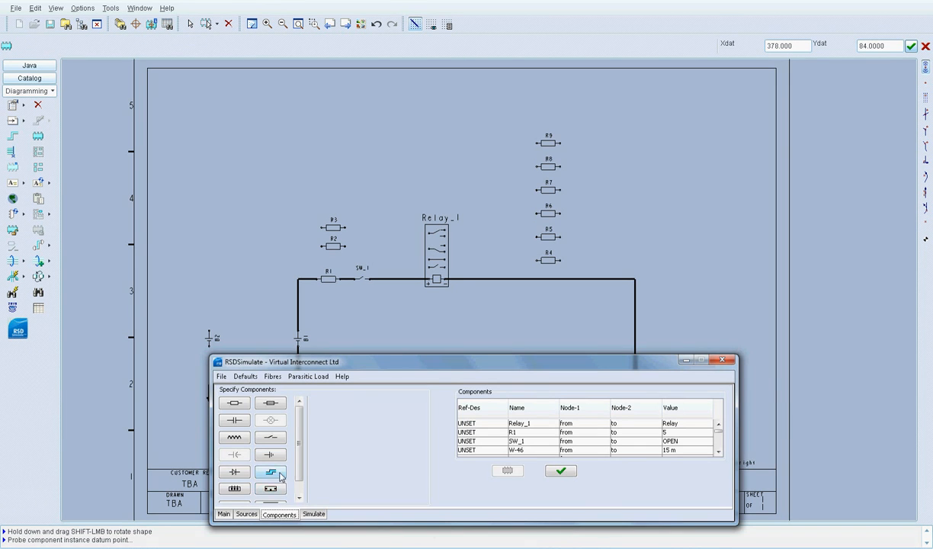
Wire the leftmost earth through battery B2 to R2's left port, and link R3's left port to the same R2 port.
left_click(508, 472)
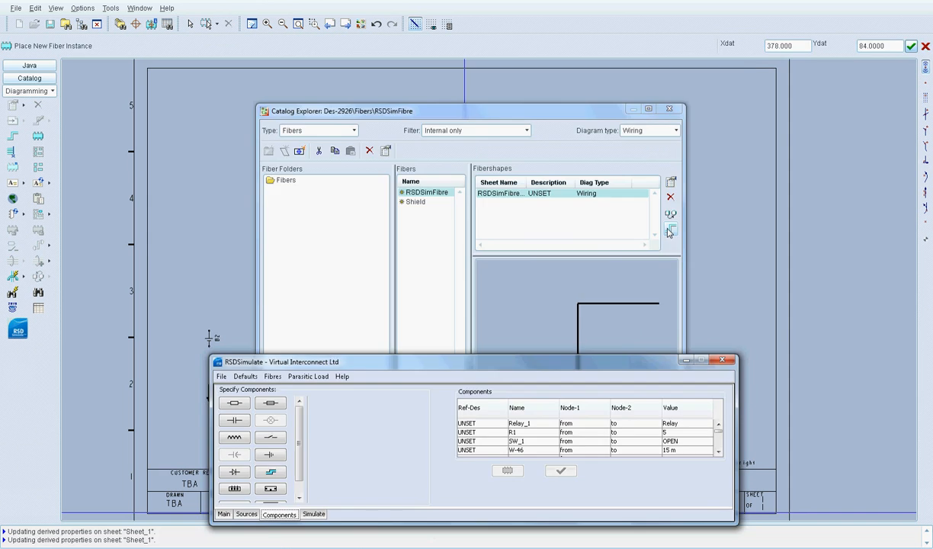
left_click(668, 231)
left_click(208, 375)
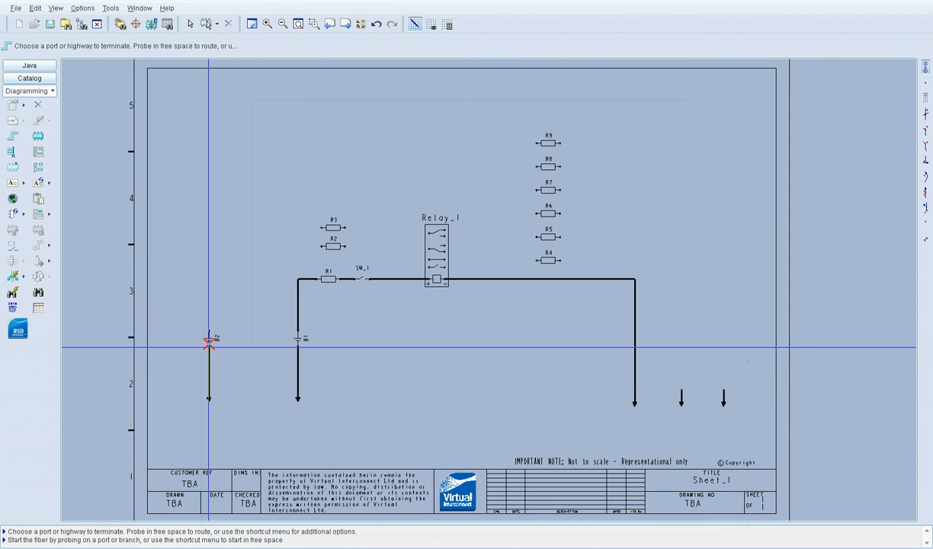
left_click(320, 245)
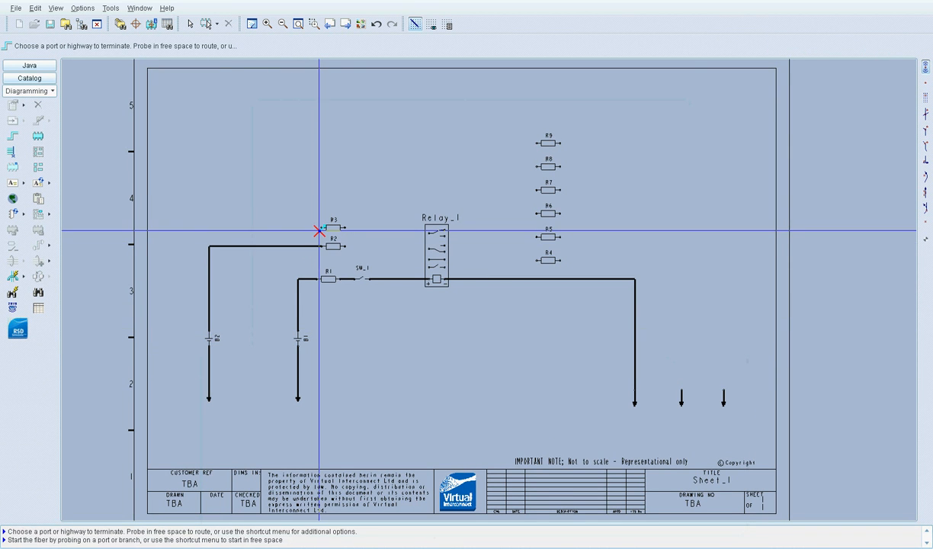
left_click(319, 231)
left_click(320, 245)
Wire R2's right port to the relay's two lower contact inputs and R3's right port to its two upper contact inputs.
left_click(345, 245)
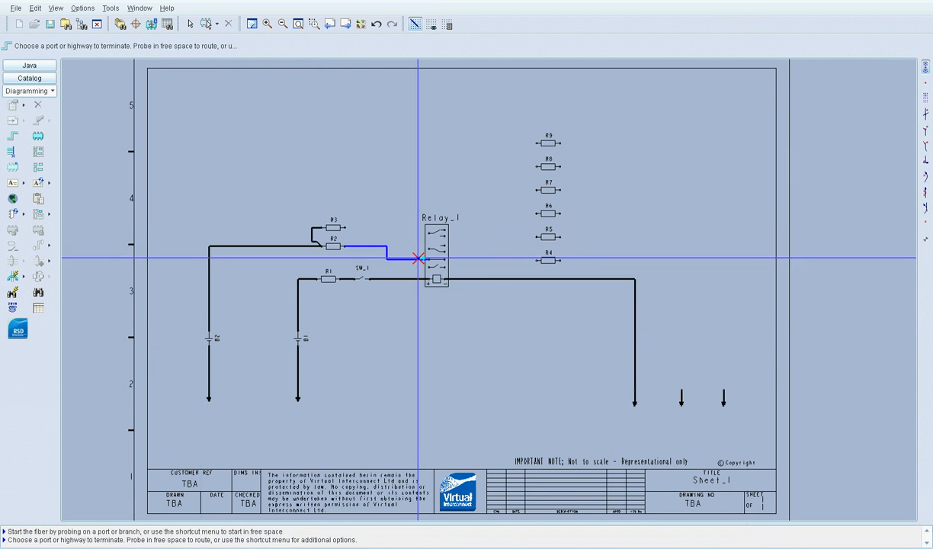
left_click(418, 259)
left_click(343, 246)
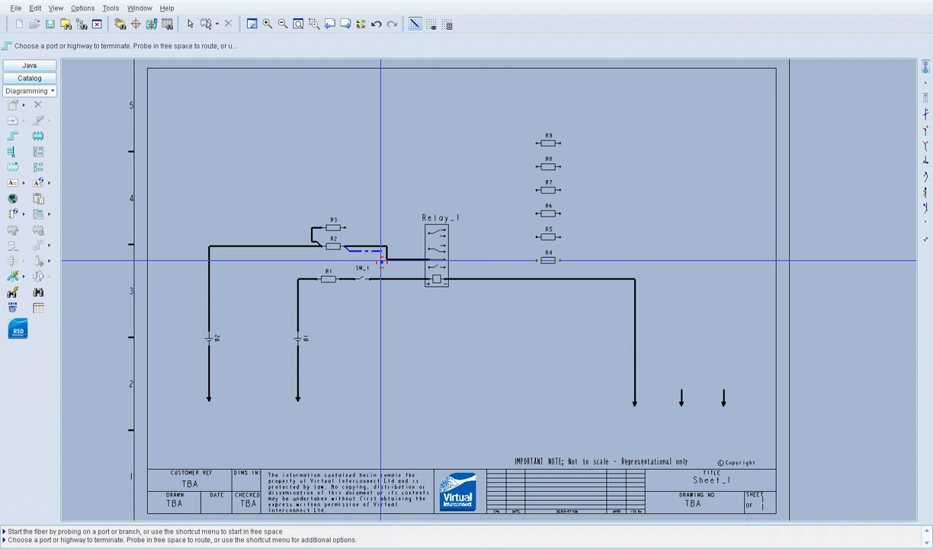
left_click(418, 268)
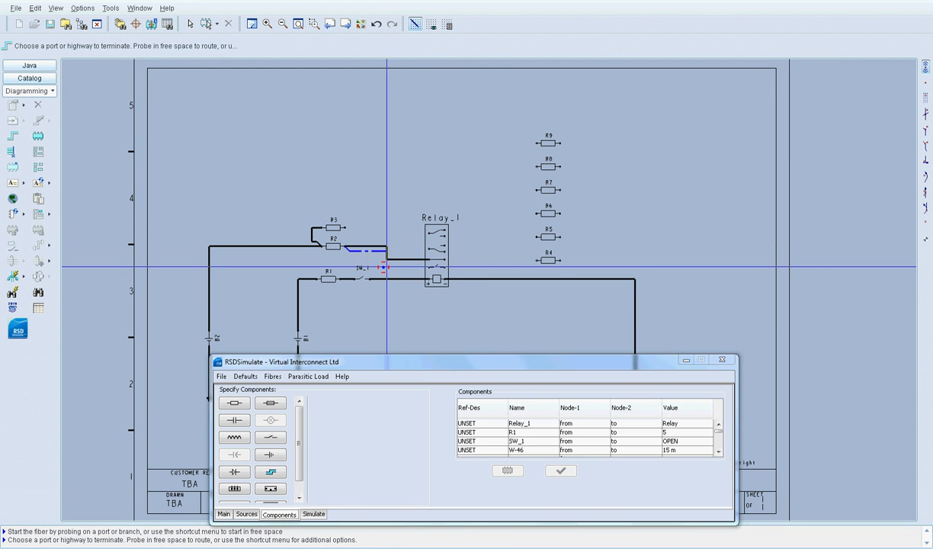
left_click(420, 267)
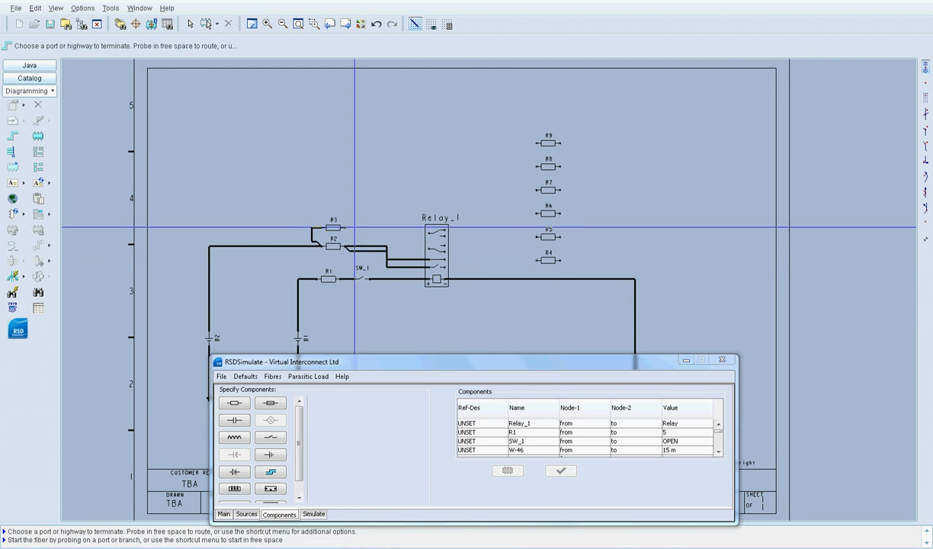
left_click(344, 228)
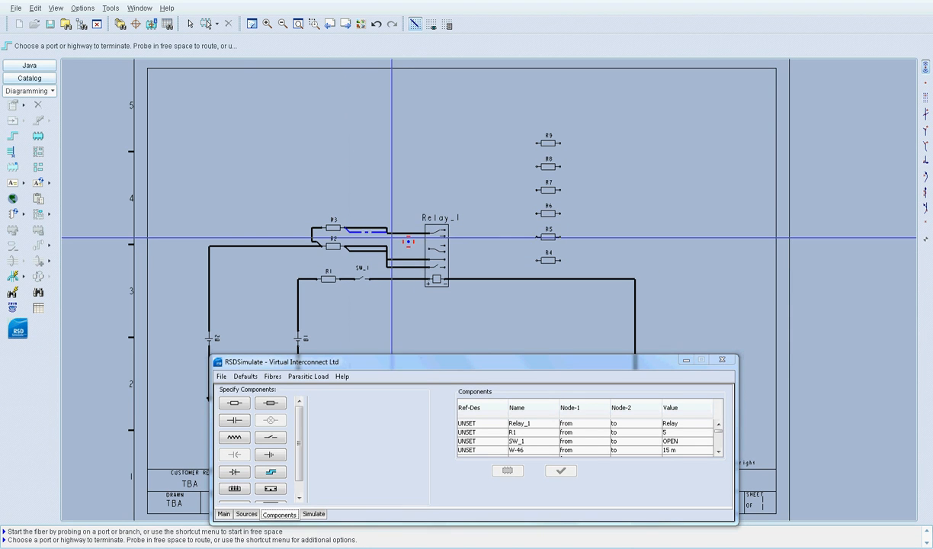
left_click(423, 245)
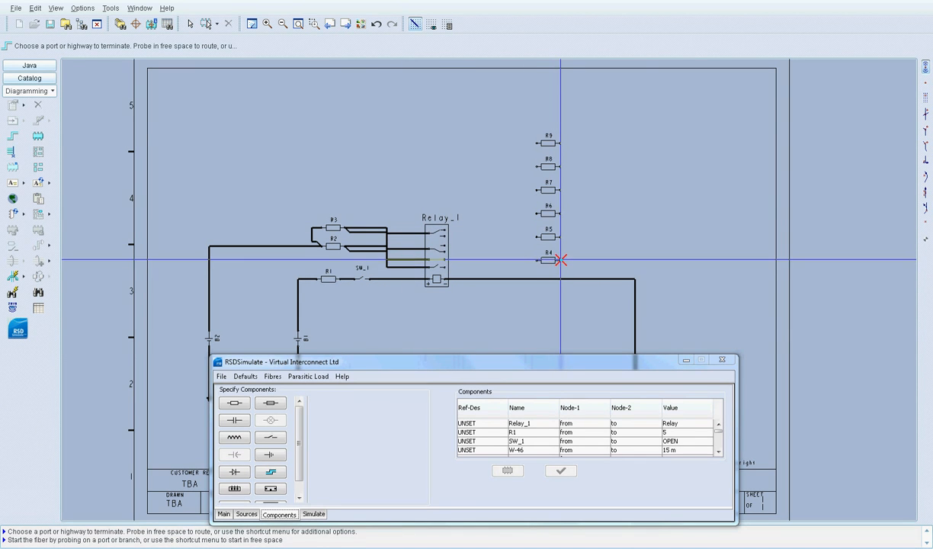
Move the RSDSimulate window clear of the earths and wire the right ports of R4, R5 and R6 to the first newly added right-hand earth.
left_click_drag(629, 363, 487, 391)
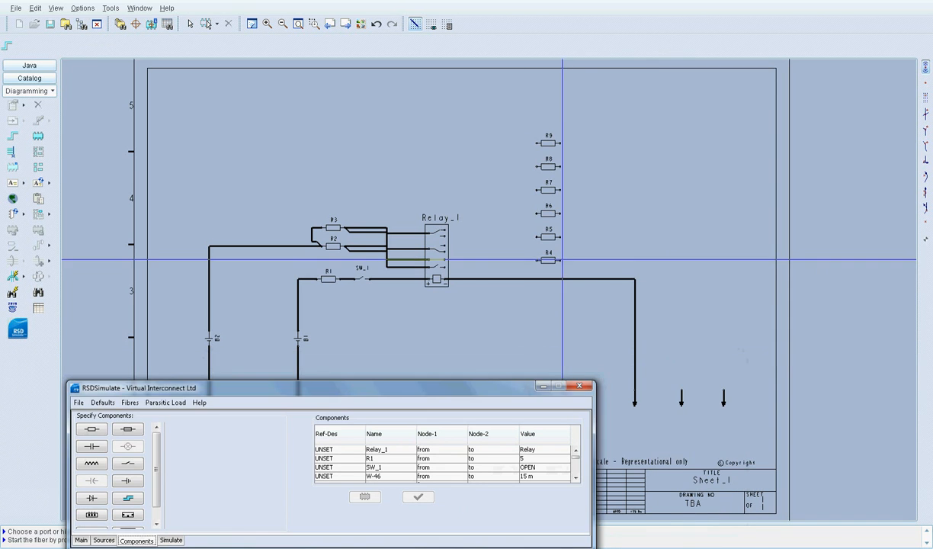
left_click(561, 260)
left_click(682, 384)
left_click(561, 237)
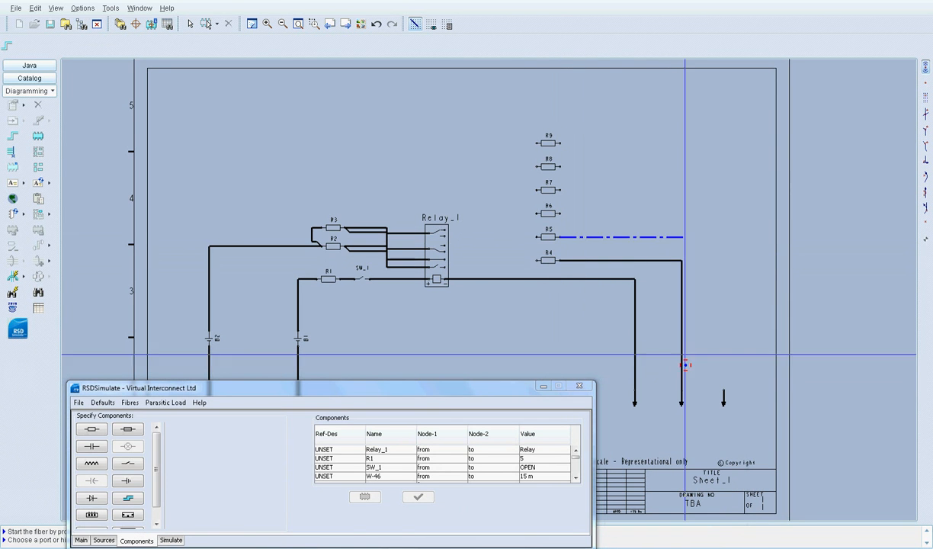
left_click(680, 375)
left_click(561, 213)
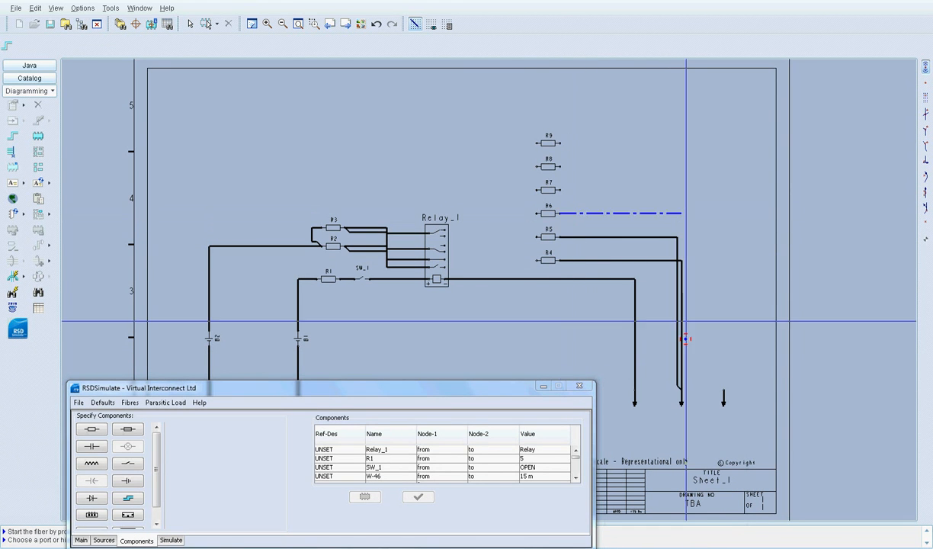
left_click(682, 386)
Wire the right ports of R7, R8 and R9 to the rightmost earth, then finish wiring and close the catalog.
left_click(563, 189)
left_click(724, 381)
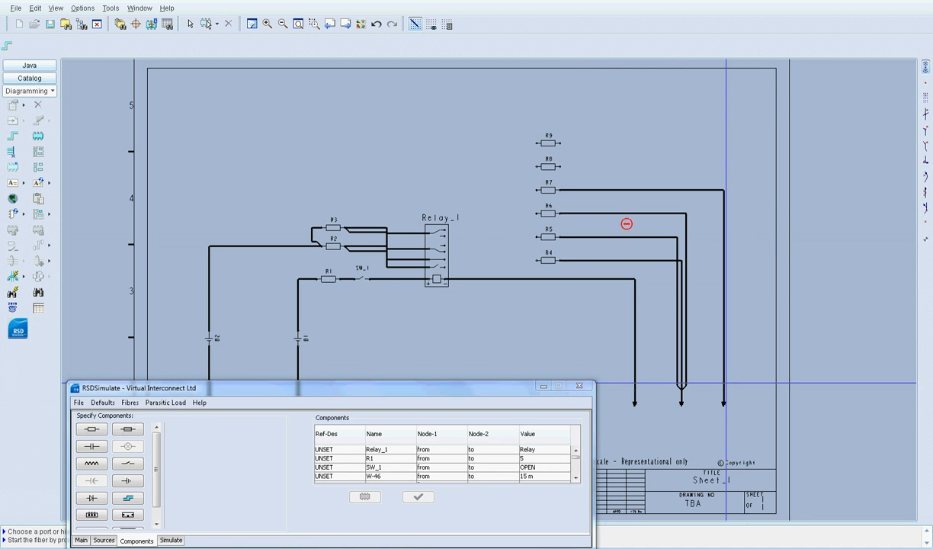
left_click(563, 166)
left_click(724, 384)
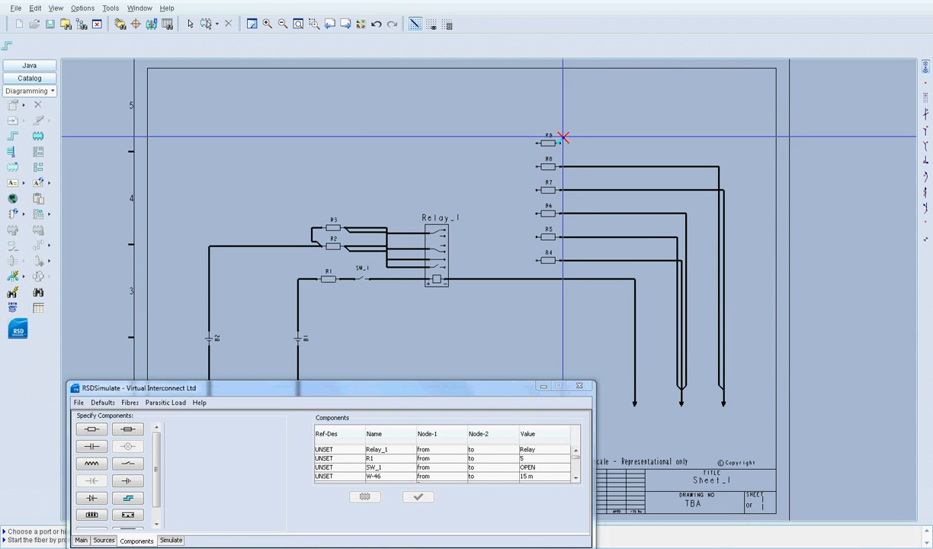
left_click(563, 142)
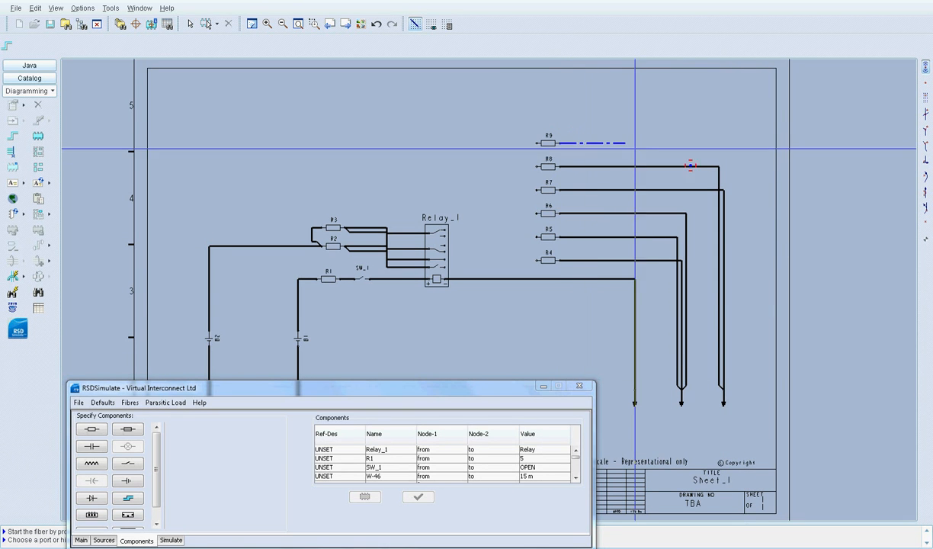
left_click(730, 382)
right_click(458, 157)
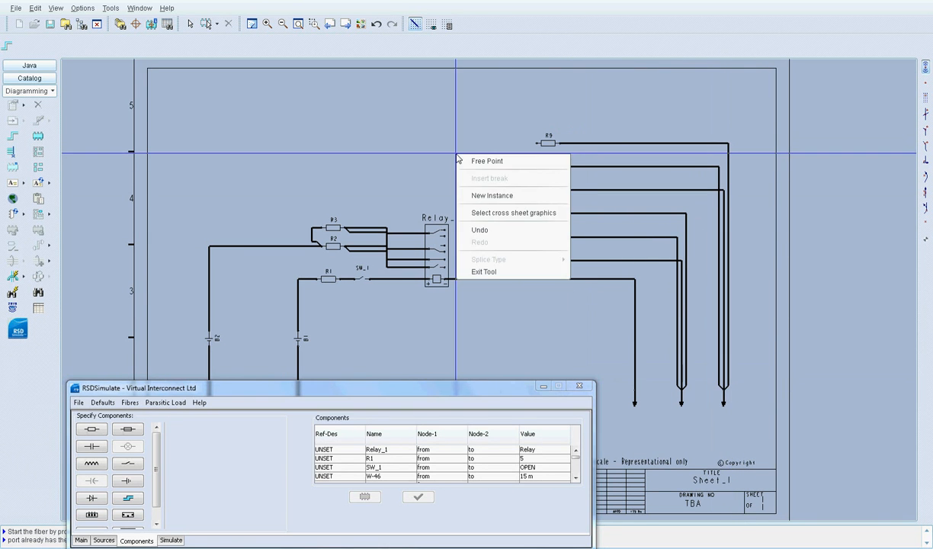
left_click(480, 272)
left_click(664, 441)
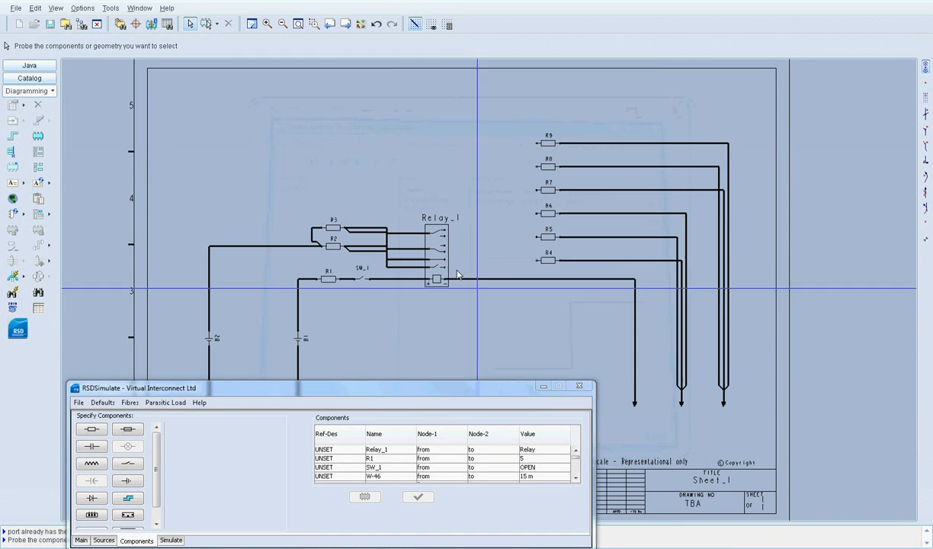
Separate the overlapping relay wires by shifting the vertical segment of R2's lower wire left and that of R3's lower wire right.
left_click(386, 265)
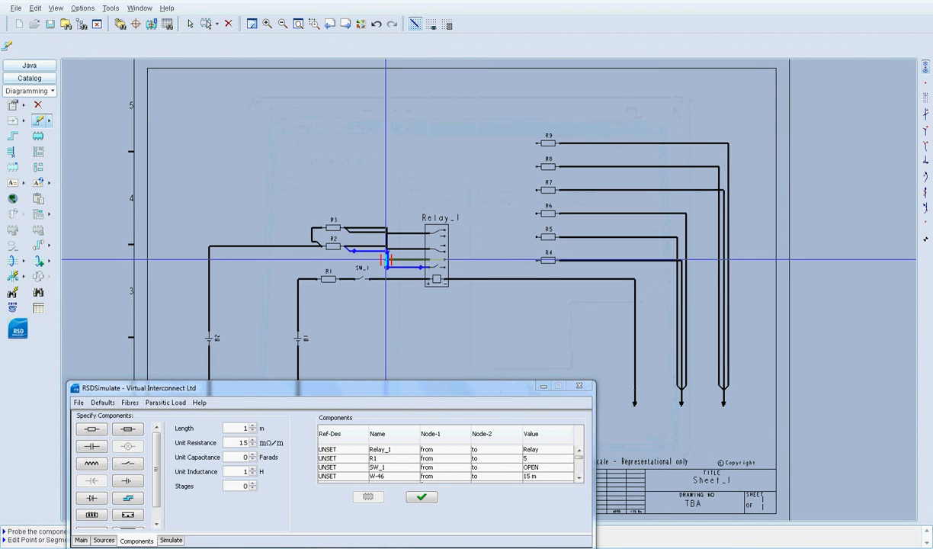
right_click(379, 254)
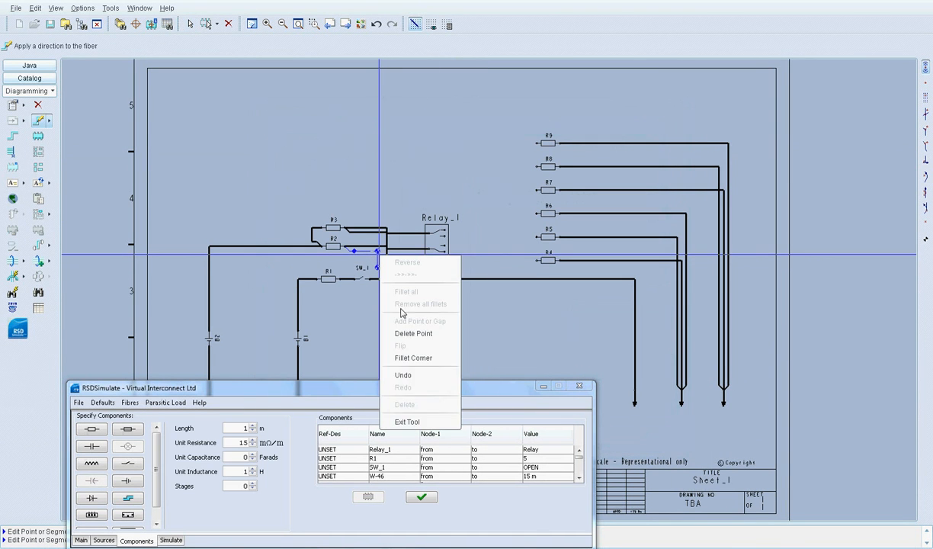
left_click(409, 420)
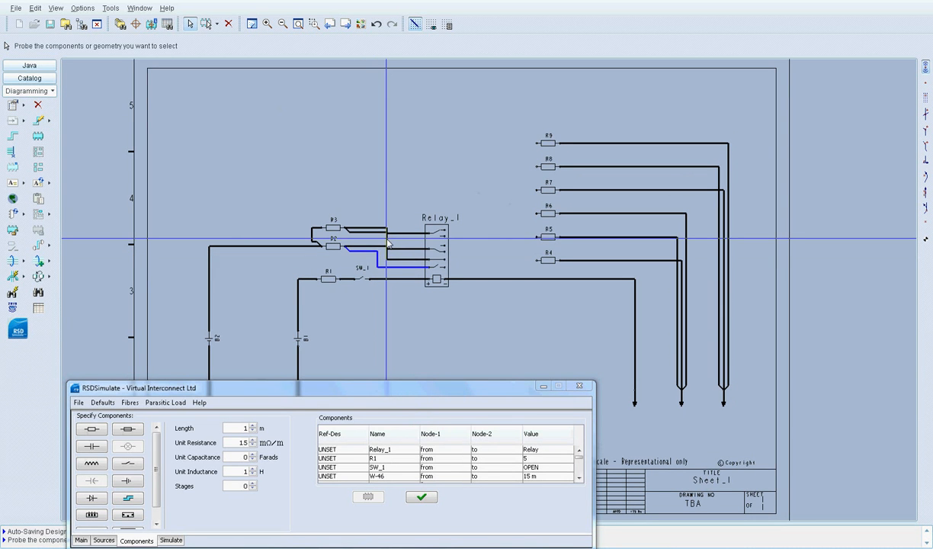
left_click(389, 238)
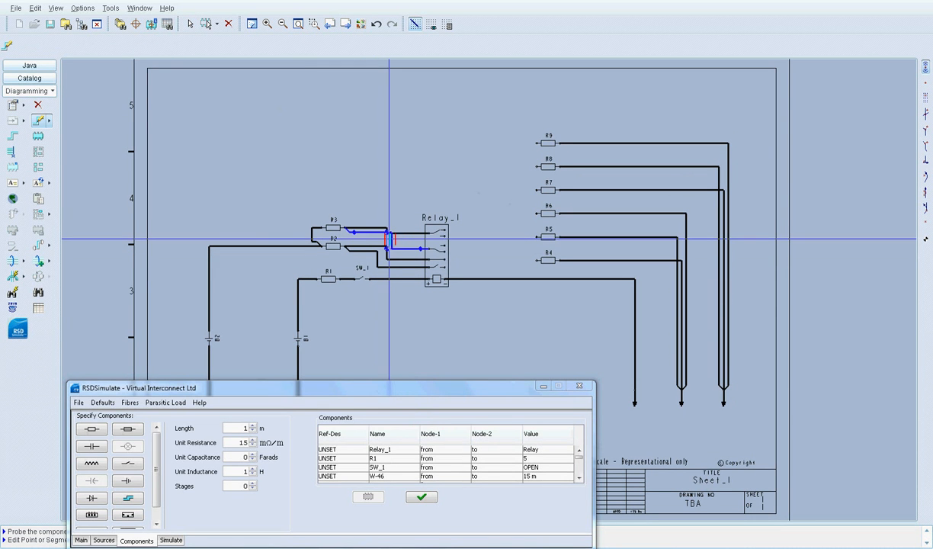
right_click(403, 225)
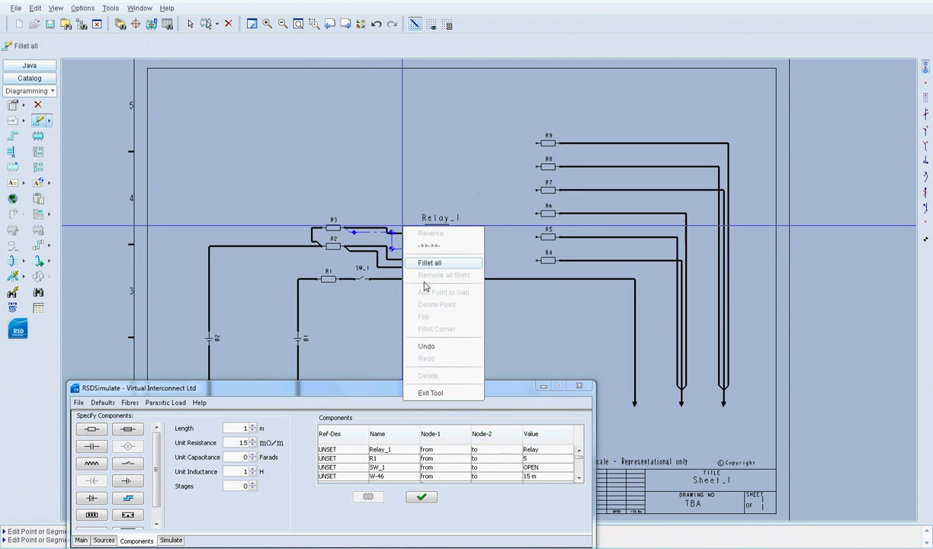
left_click(440, 394)
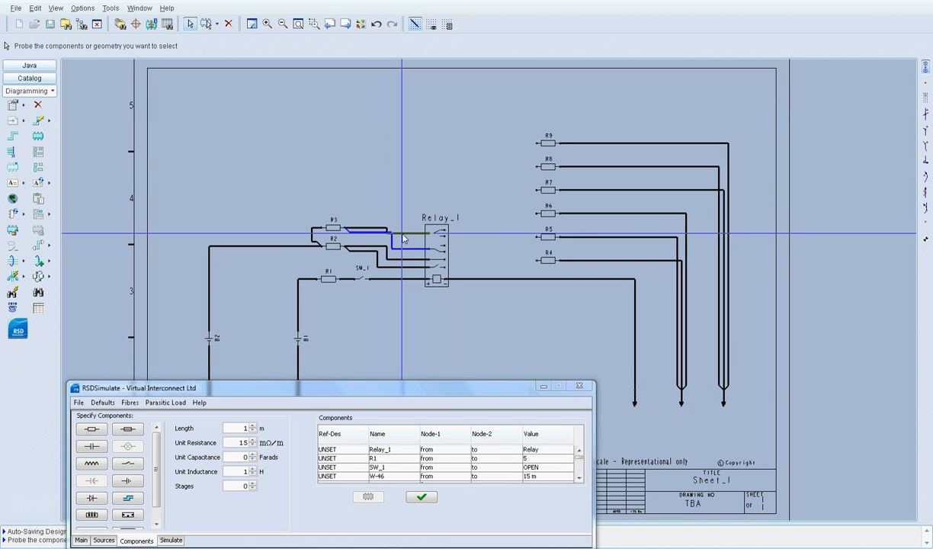
Shift the vertical segment of R3's upper wire to the right, closer to the relay, and finish editing the wire.
left_click(389, 230)
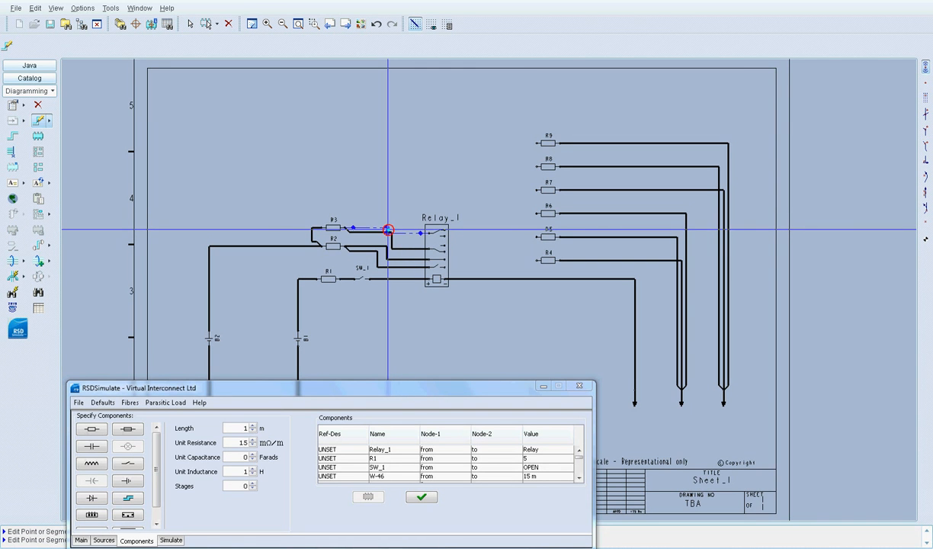
right_click(412, 207)
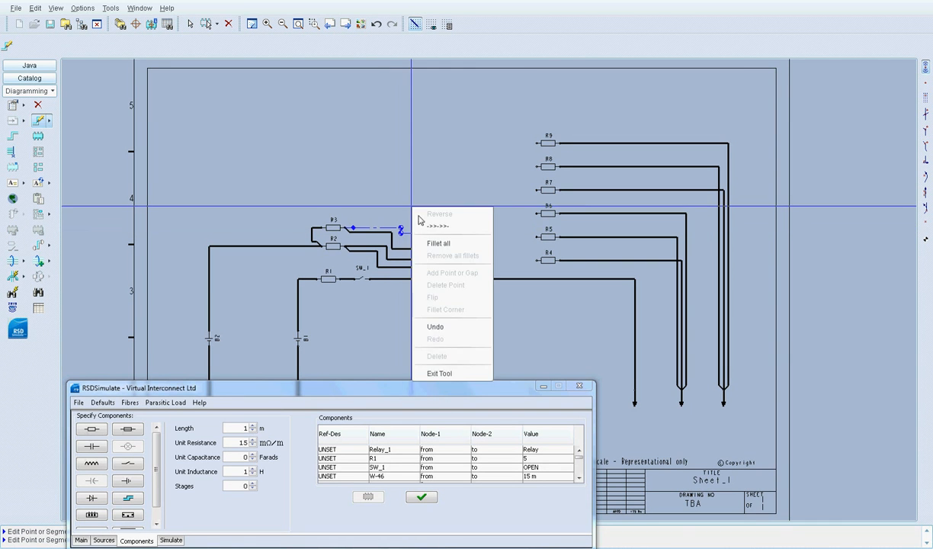
left_click(438, 373)
Wire the left ports of R4 to R9 to the relay's six contact outputs using the RSDSimFibre fibre with the Wiring shape.
left_click(212, 24)
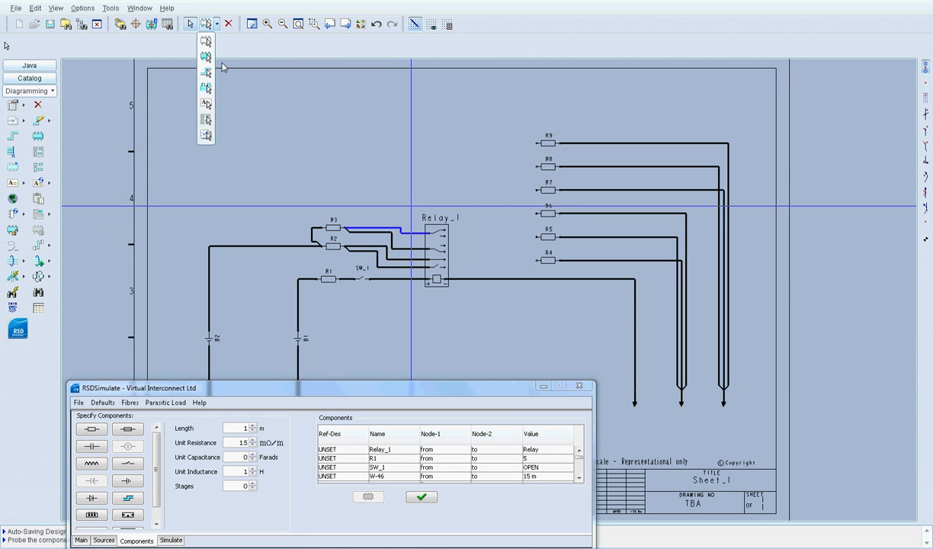
left_click(208, 90)
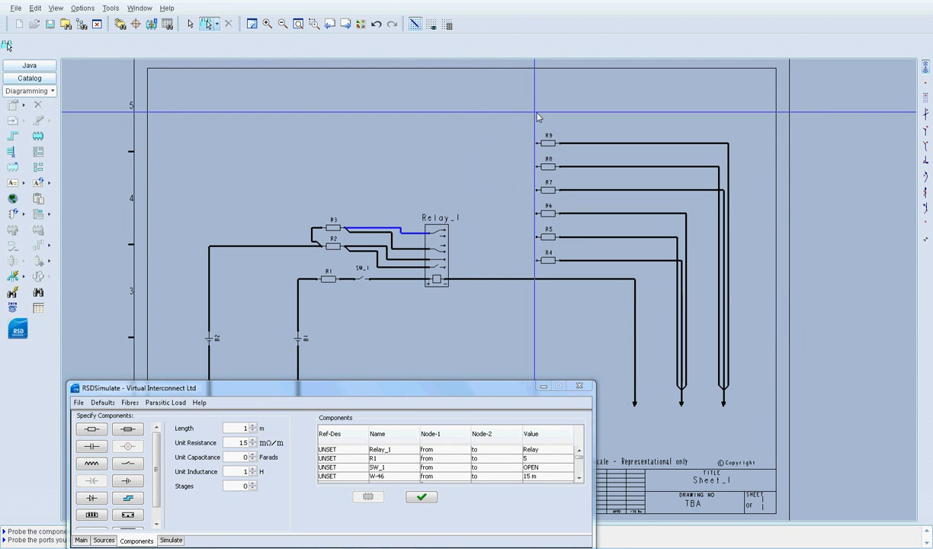
left_click_drag(540, 113, 440, 271)
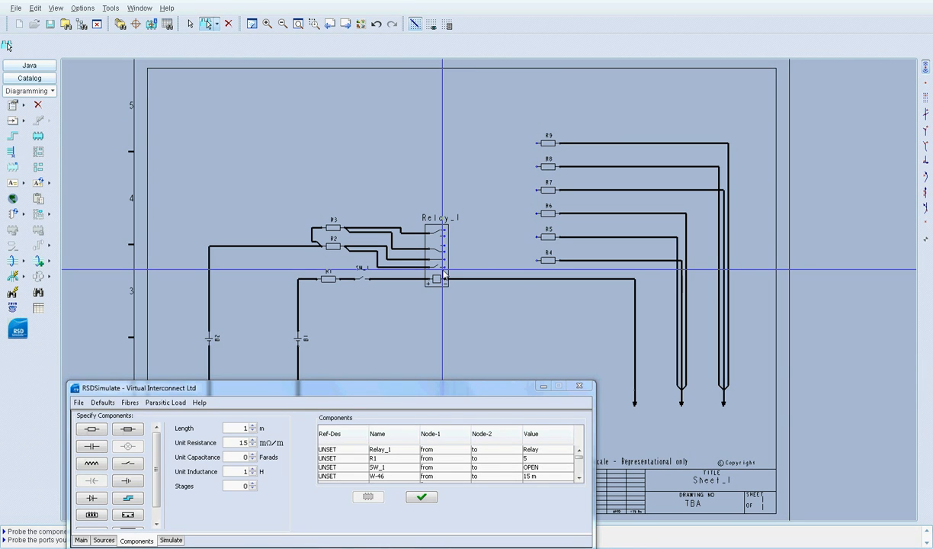
left_click(9, 138)
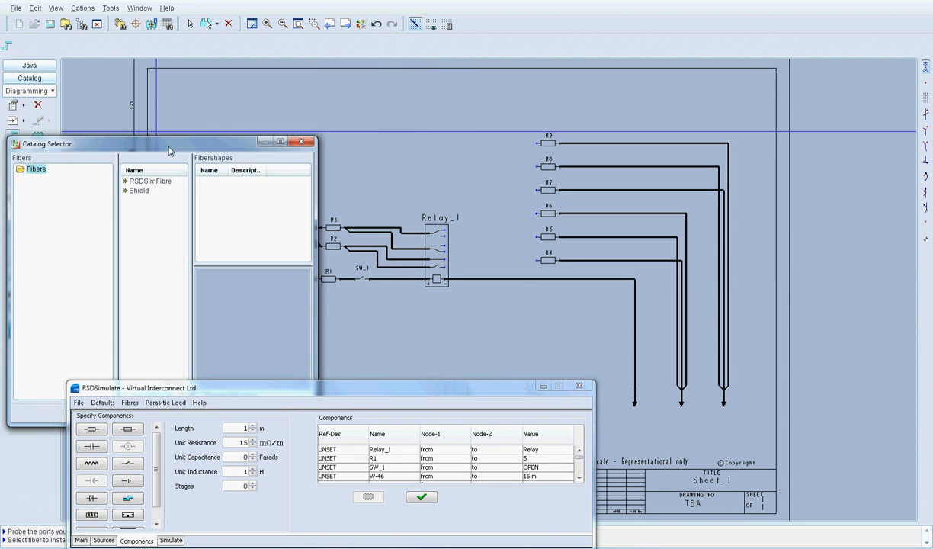
left_click(154, 183)
left_click(222, 190)
left_click_drag(221, 142, 225, 65)
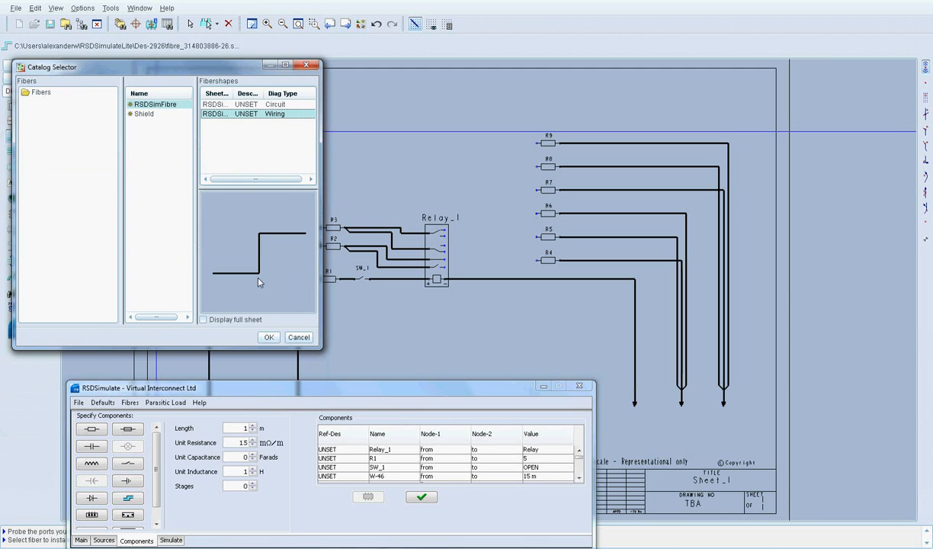
left_click(267, 339)
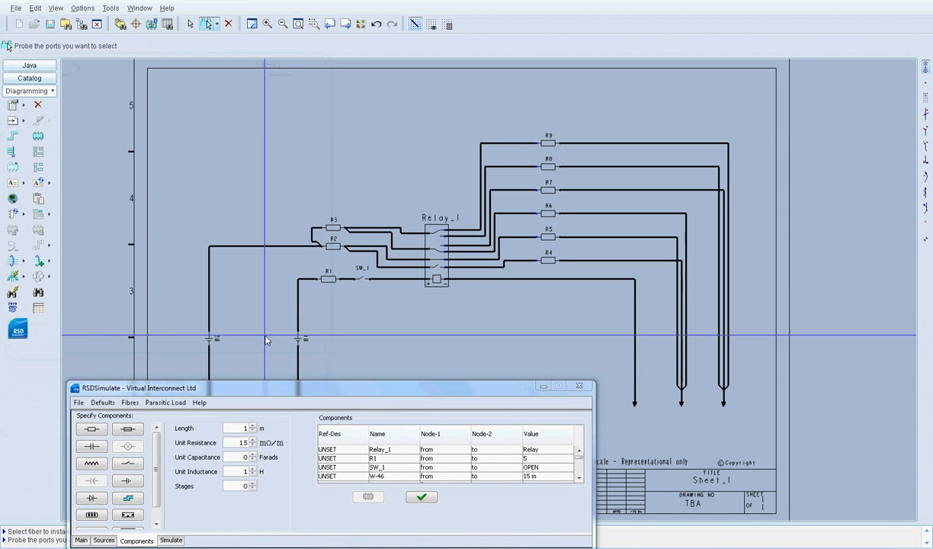
Set selection to components, simulate the circuit with SW_1 open, and show the Simulation Output report at its Resistors table.
left_click_drag(339, 394, 371, 322)
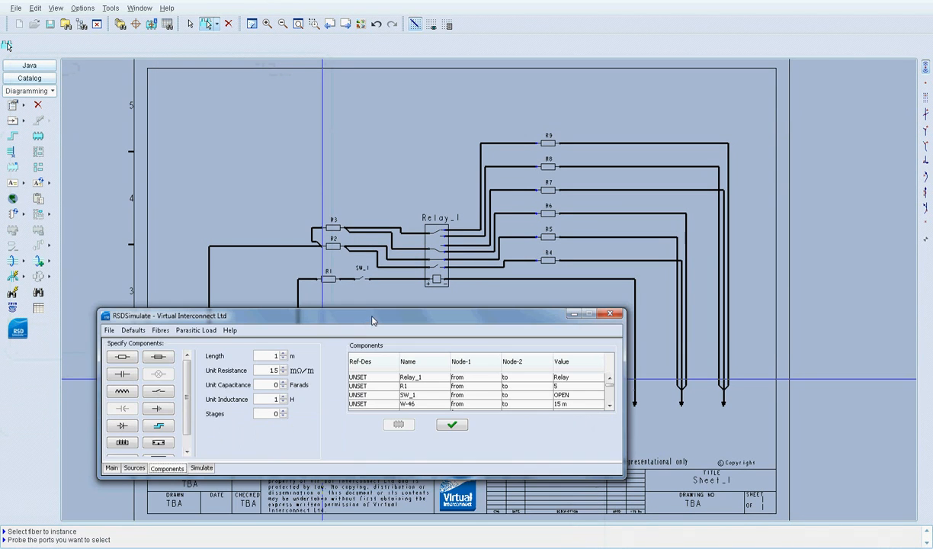
left_click(217, 25)
left_click(206, 42)
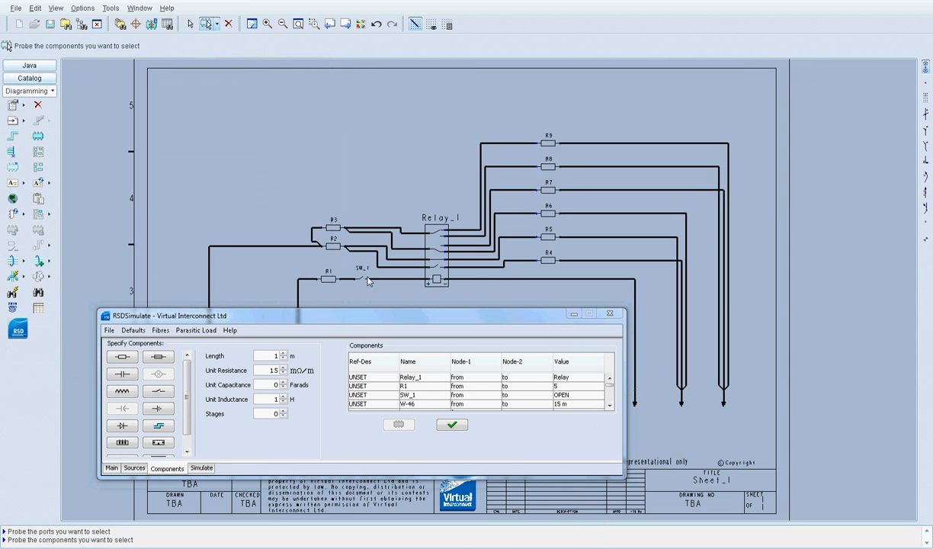
left_click(201, 468)
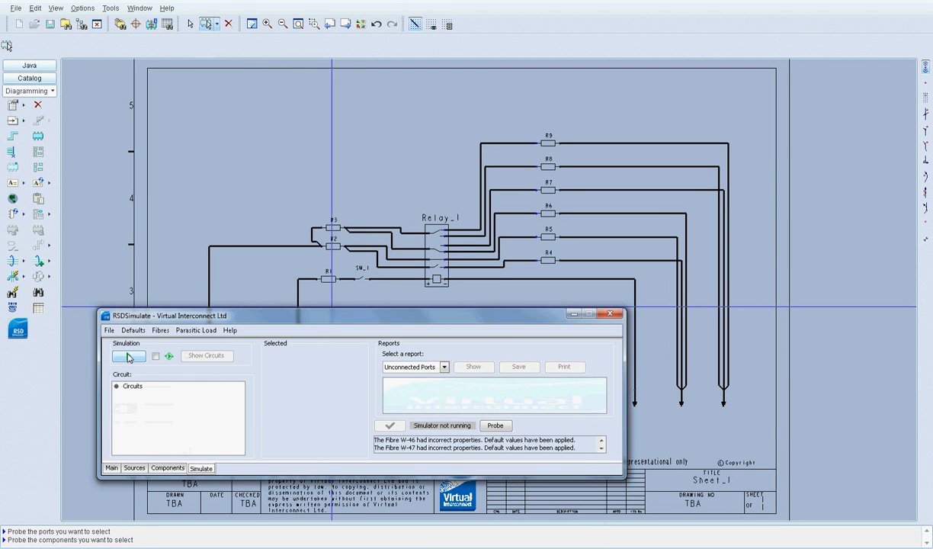
left_click(127, 355)
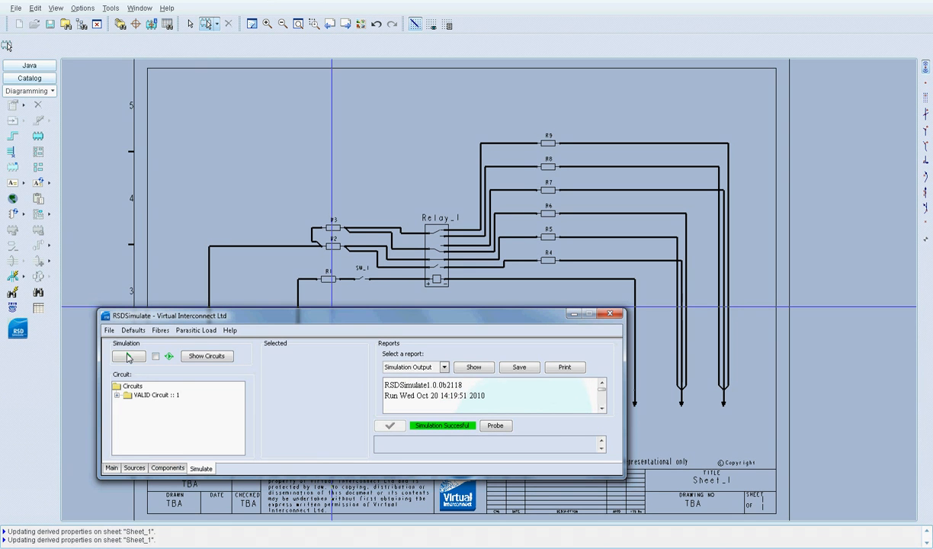
left_click(474, 367)
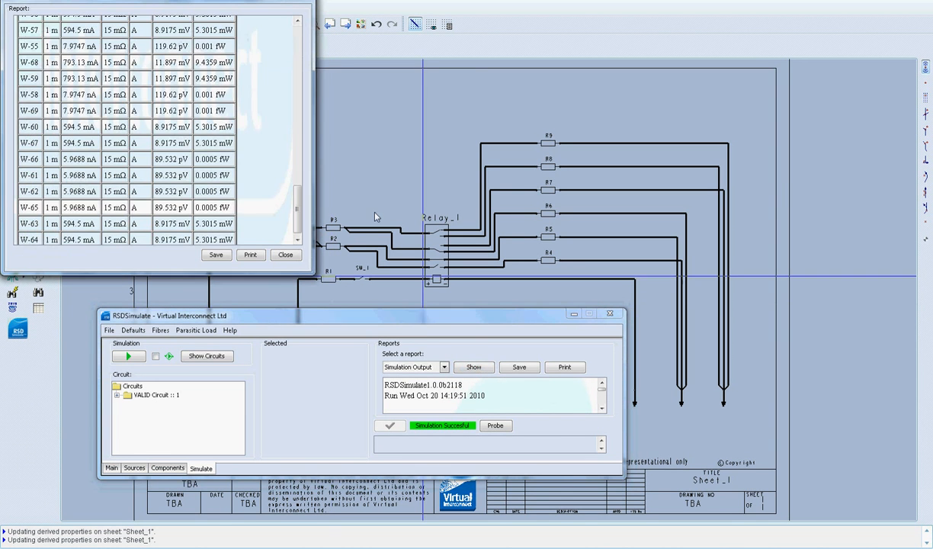
left_click_drag(298, 202, 300, 73)
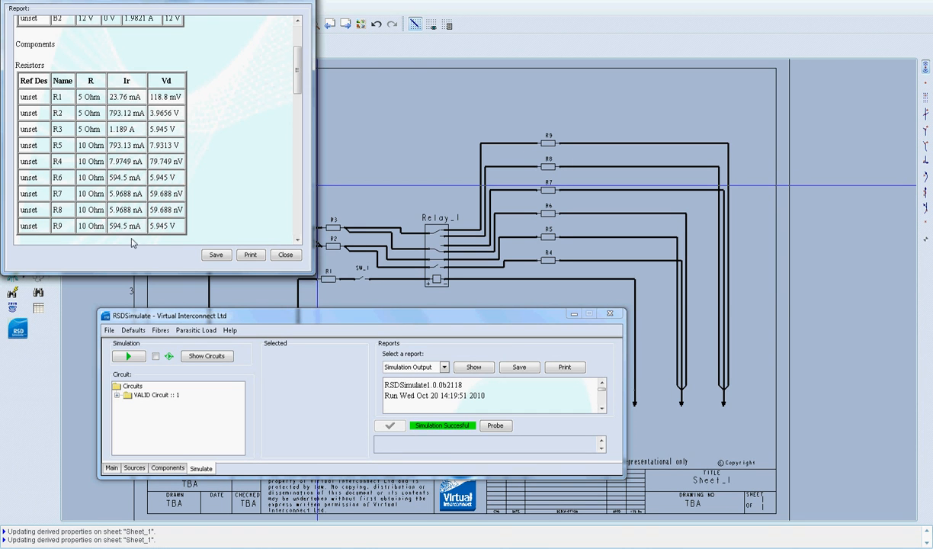
Set the state of switch SW_1 to Closed in its component properties.
left_click(169, 468)
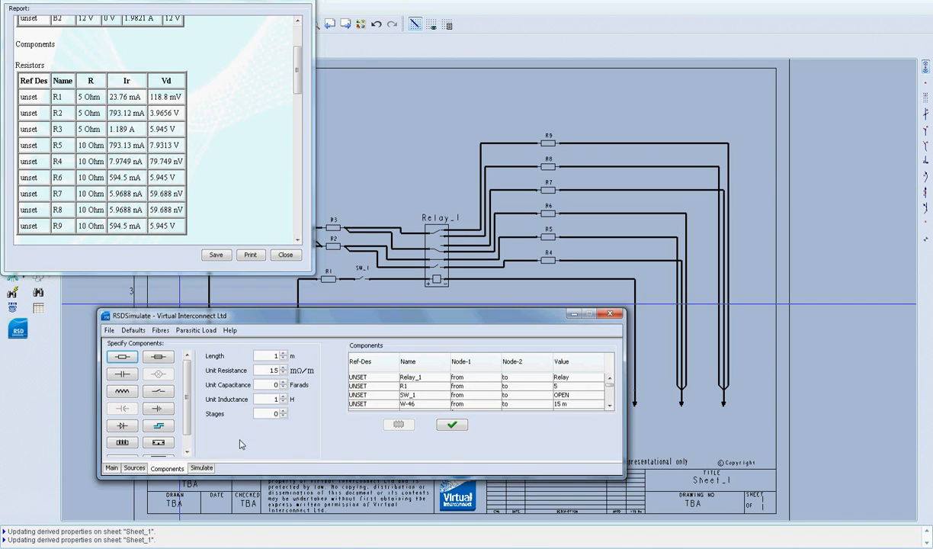
left_click(359, 280)
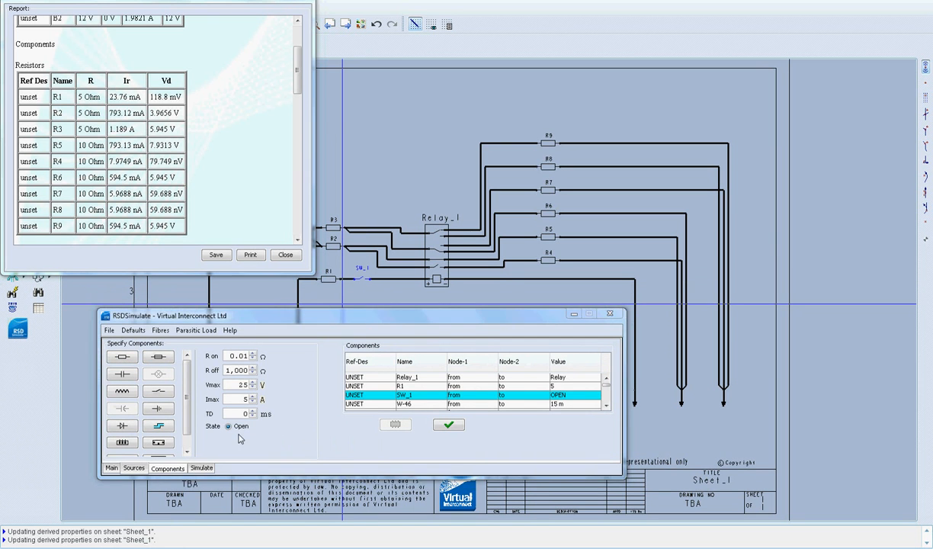
left_click(229, 425)
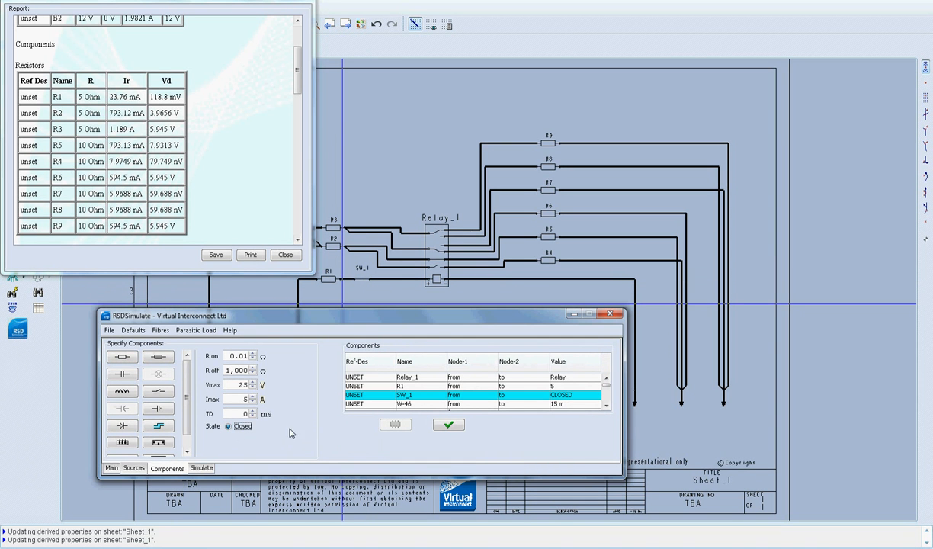
Simulate the circuit with SW_1 closed and show the new report's Resistors table directly below the first report for comparison.
left_click(201, 468)
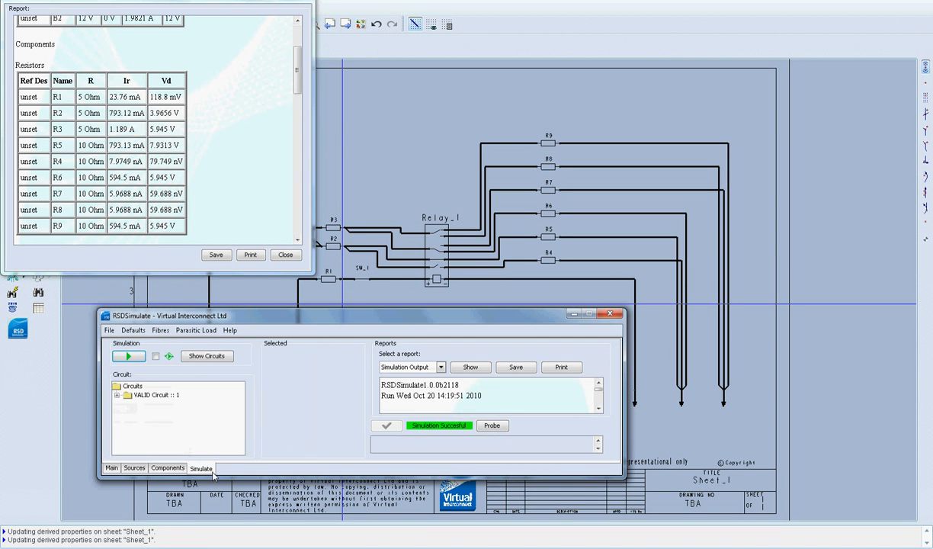
left_click(130, 356)
left_click(470, 368)
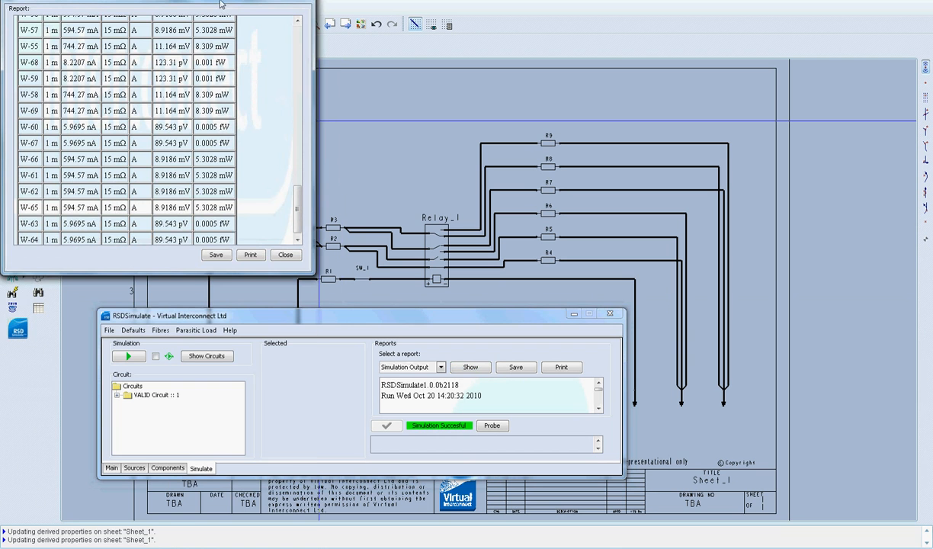
left_click_drag(214, 6, 222, 266)
left_click_drag(297, 455, 307, 336)
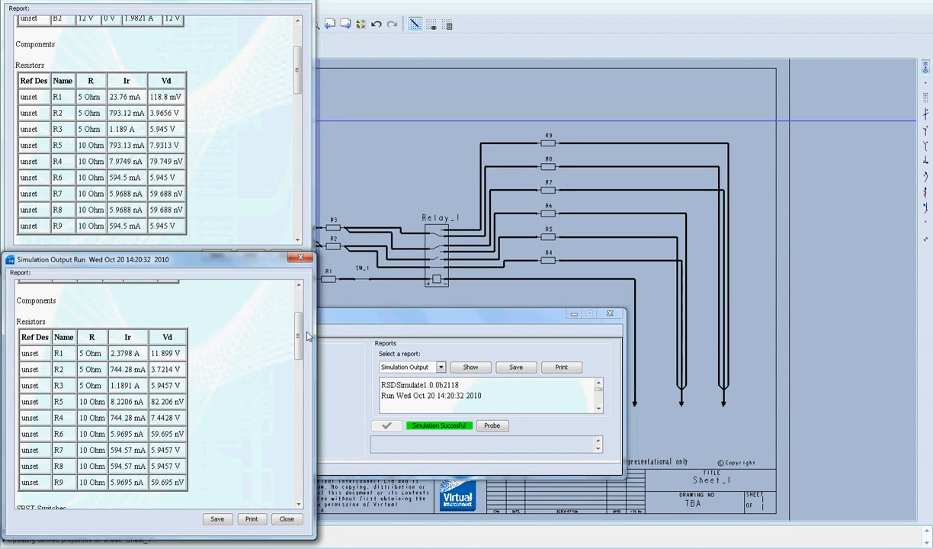